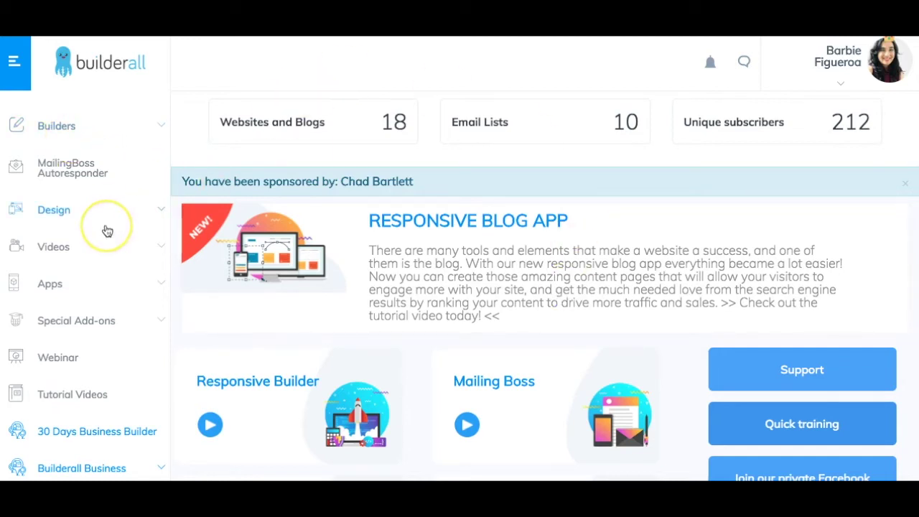
- Expand the Apps list in the sidebar and scroll down to find E-Learning
scroll(106, 229, "down", 2)
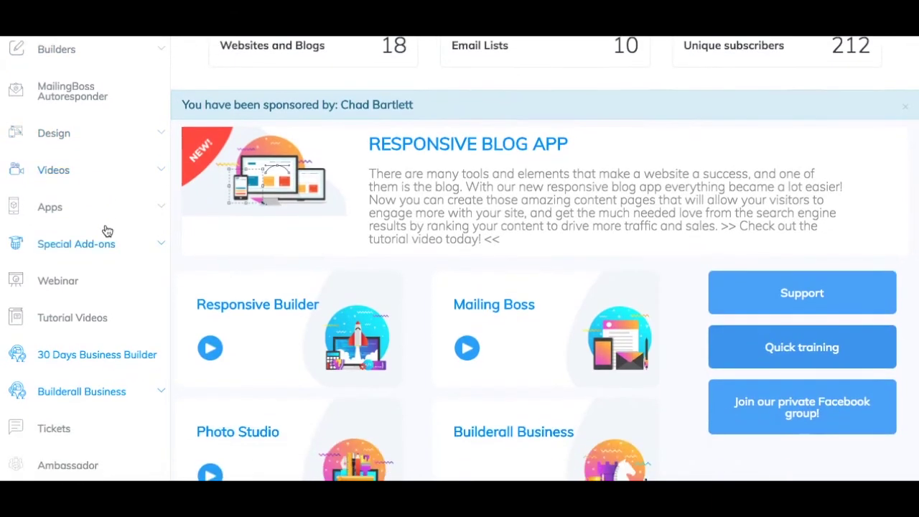
left_click(45, 207)
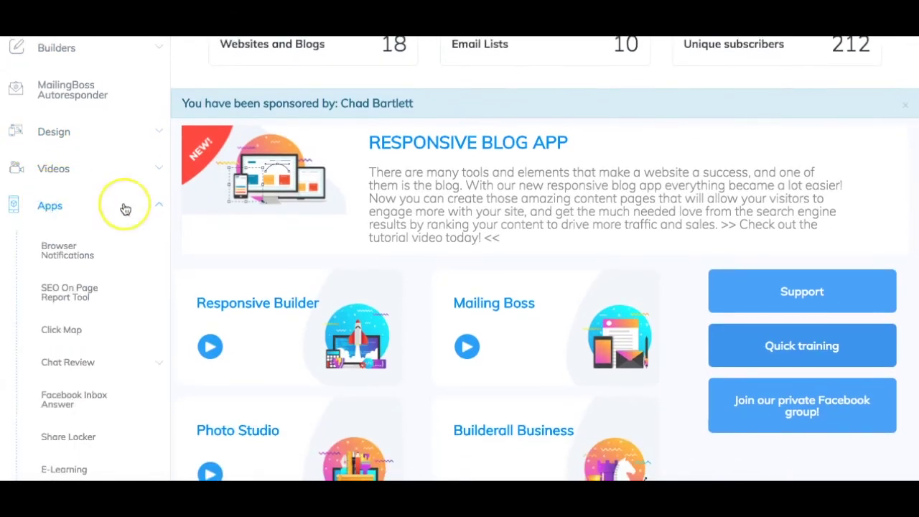
scroll(125, 209, "down", 3)
scroll(124, 209, "down", 1)
scroll(124, 208, "down", 1)
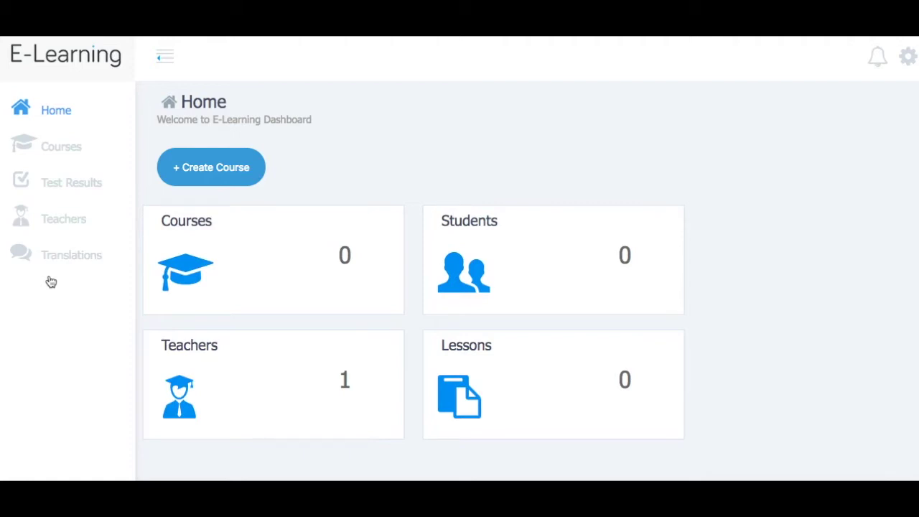
left_click(62, 147)
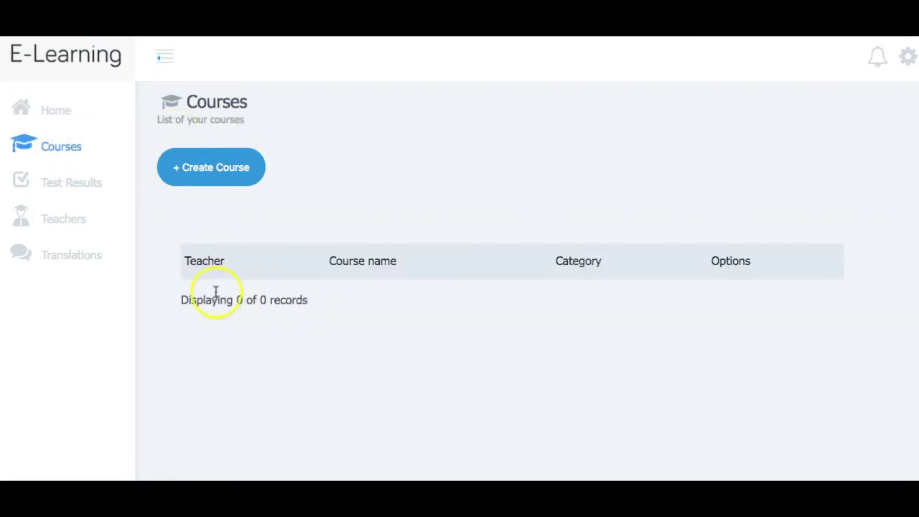
left_click(65, 186)
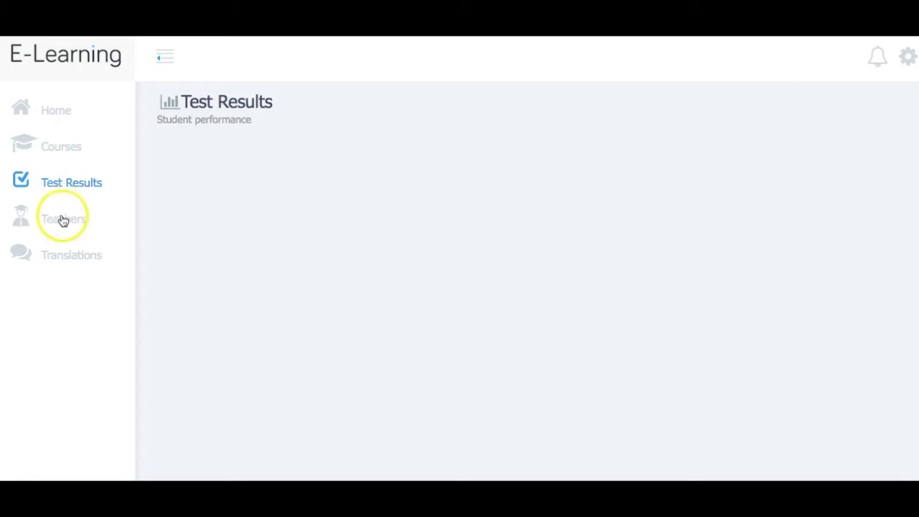
left_click(61, 221)
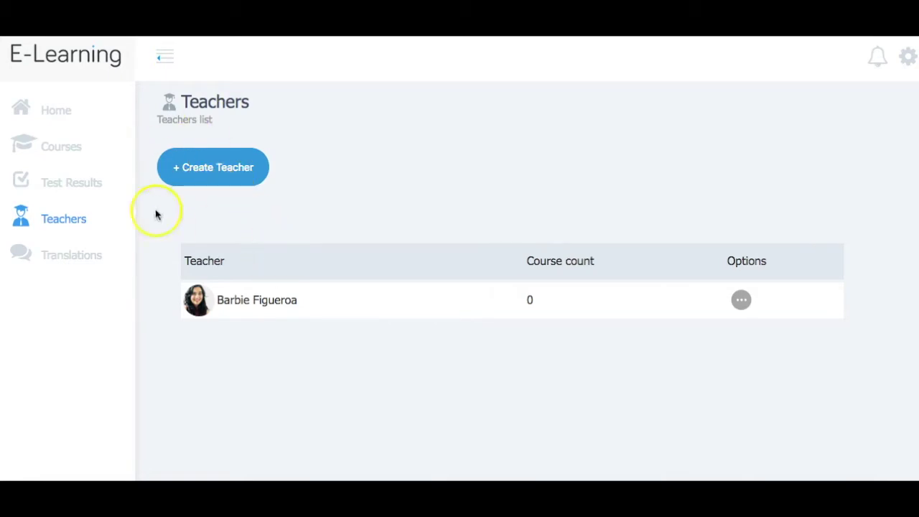
left_click(73, 260)
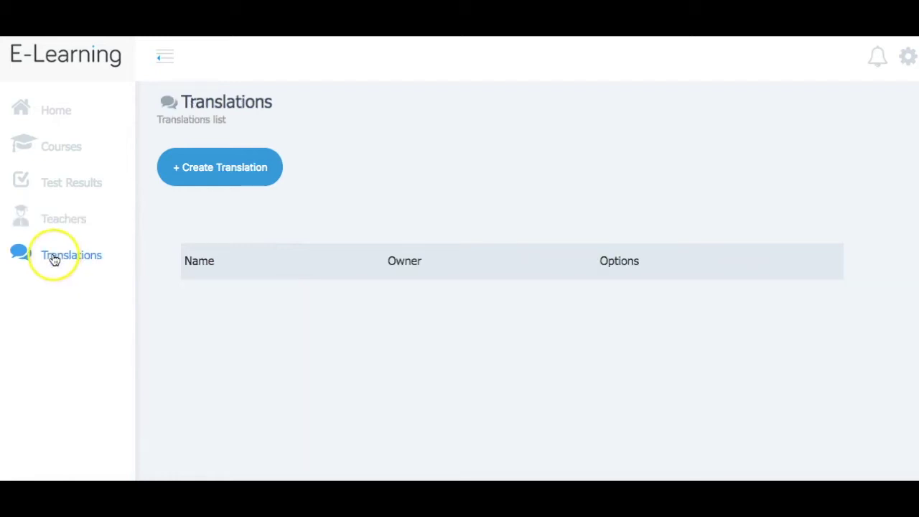
scroll(220, 168, "down", 1)
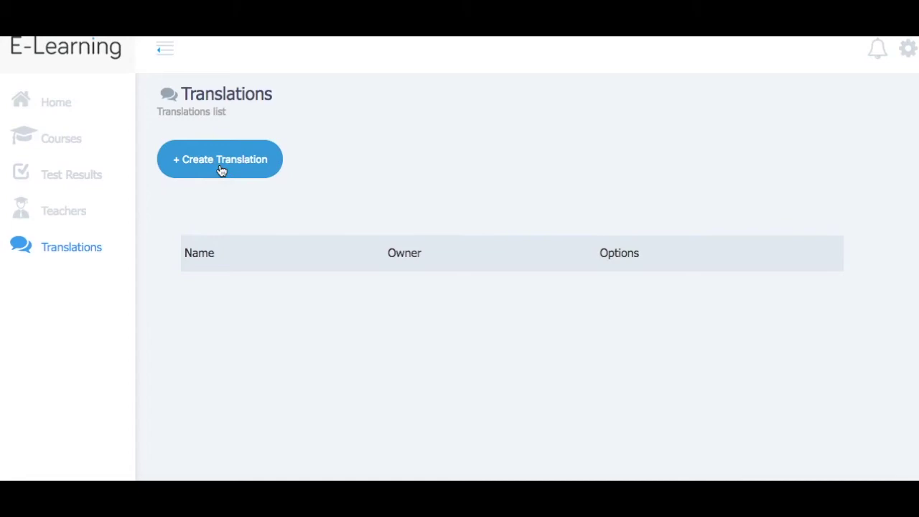
left_click(53, 104)
- Create the Personal Branding course 'How To Sell Without Selling', assigning the existing teacher
left_click(480, 93)
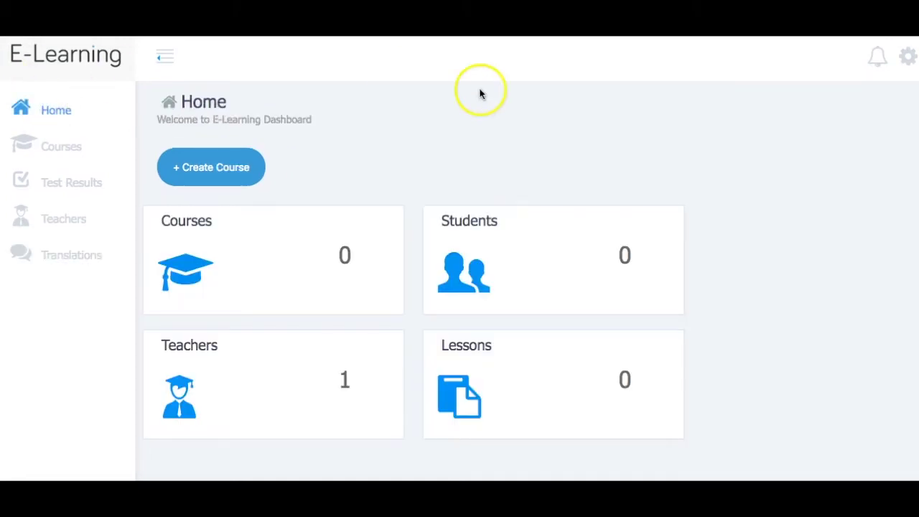
left_click(213, 168)
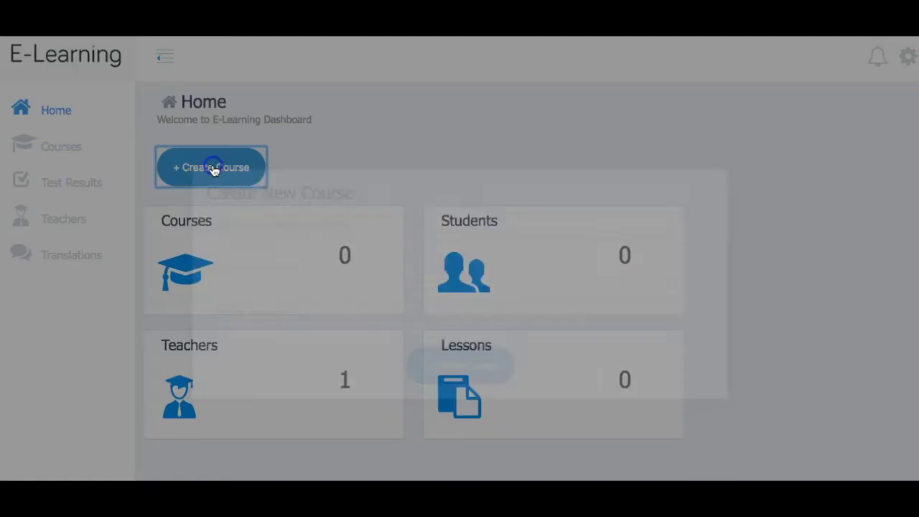
left_click(390, 242)
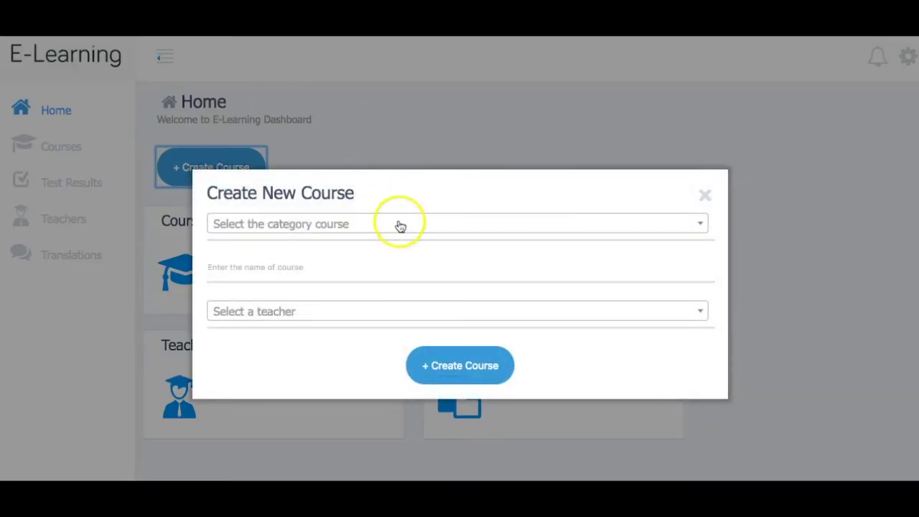
left_click(401, 226)
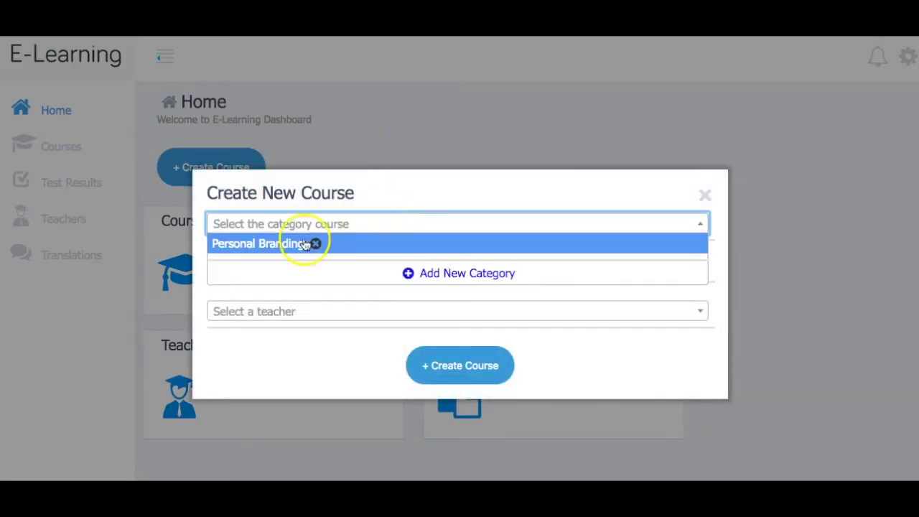
left_click(243, 246)
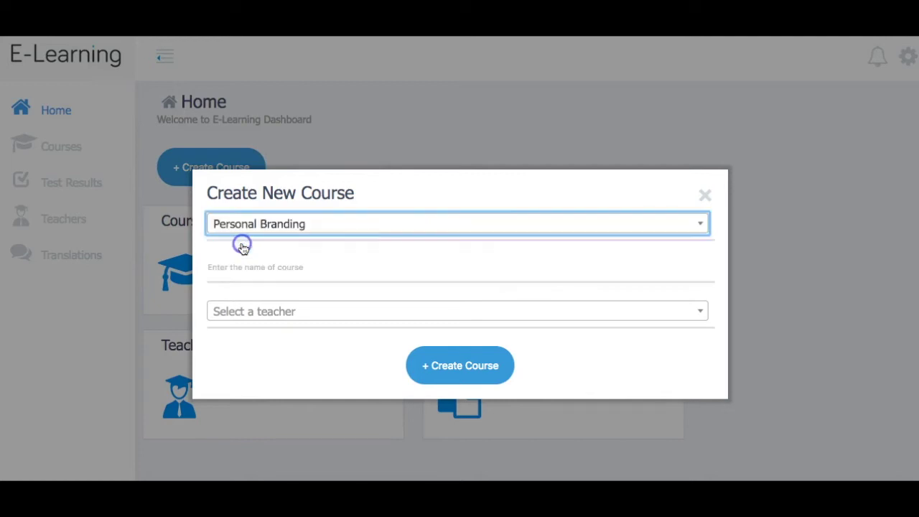
left_click(317, 270)
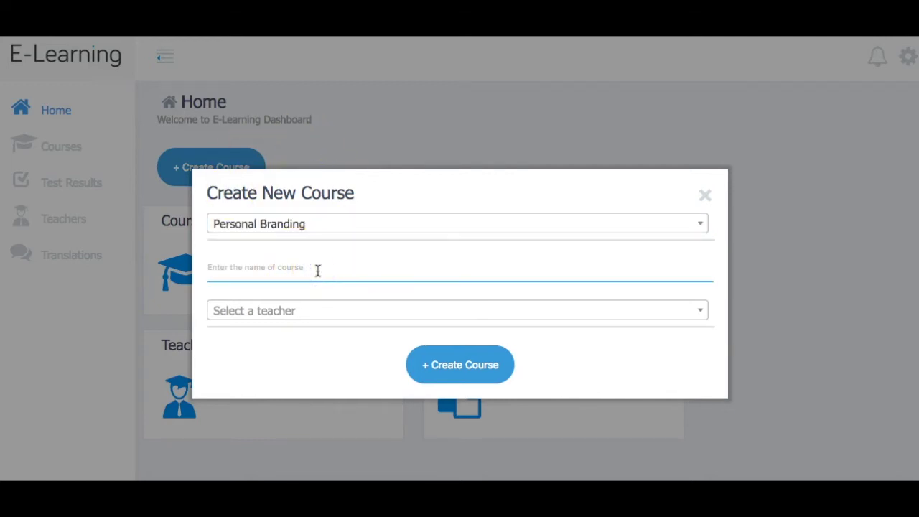
type("How To Sell Without Selling")
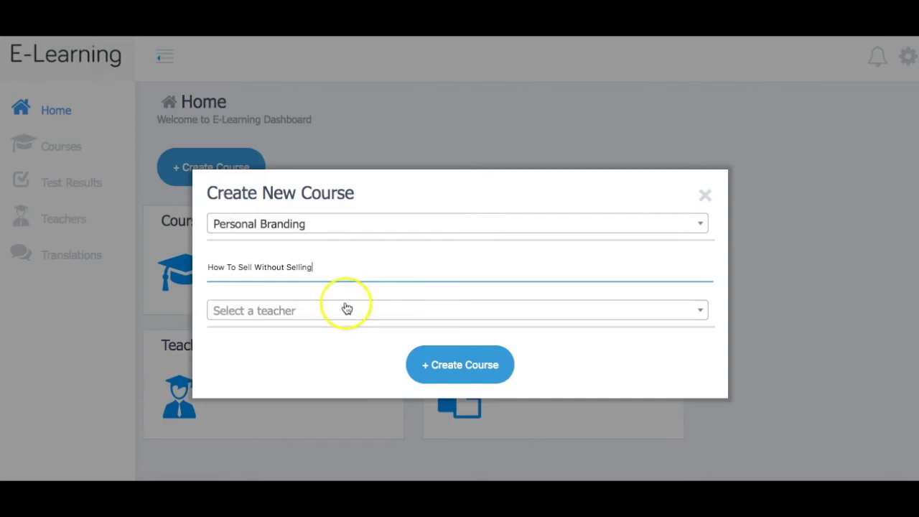
left_click(341, 309)
left_click(253, 330)
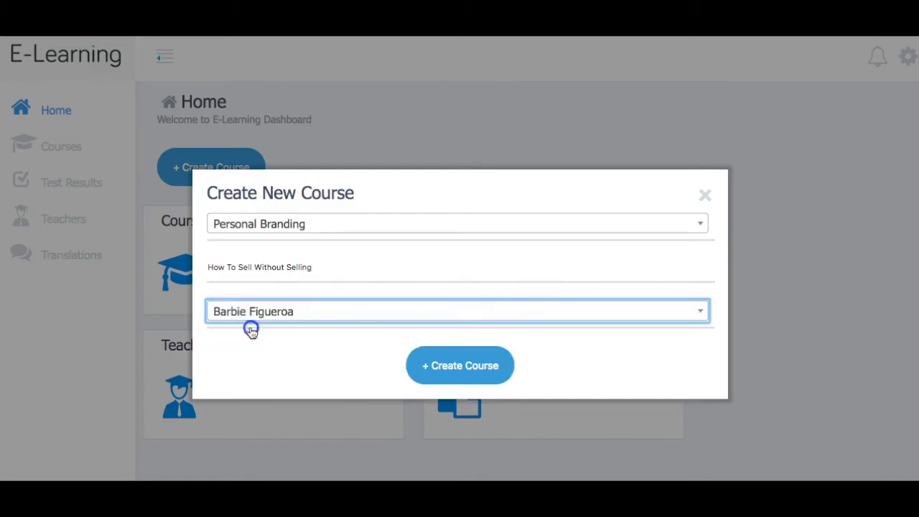
left_click(478, 366)
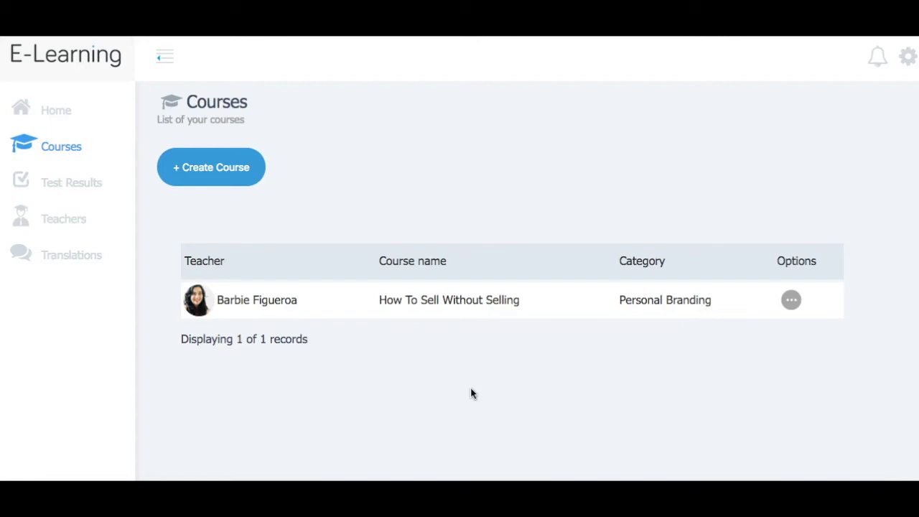
left_click(791, 301)
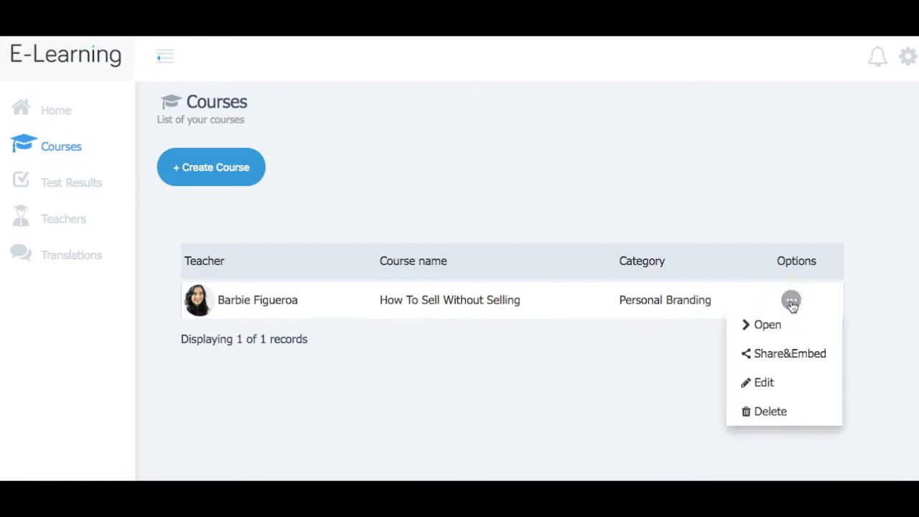
left_click(758, 326)
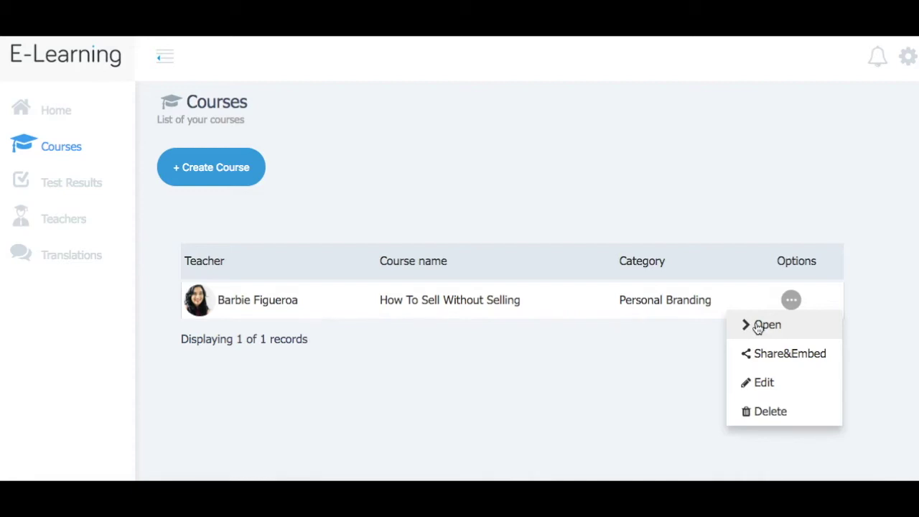
left_click(757, 327)
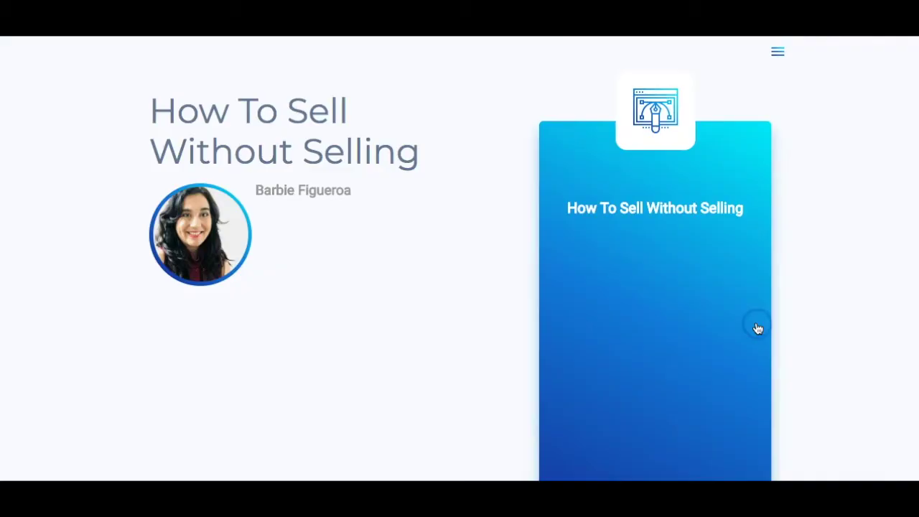
left_click(868, 360)
scroll(868, 360, "down", 2)
scroll(869, 360, "down", 2)
scroll(868, 360, "down", 3)
scroll(868, 360, "up", 4)
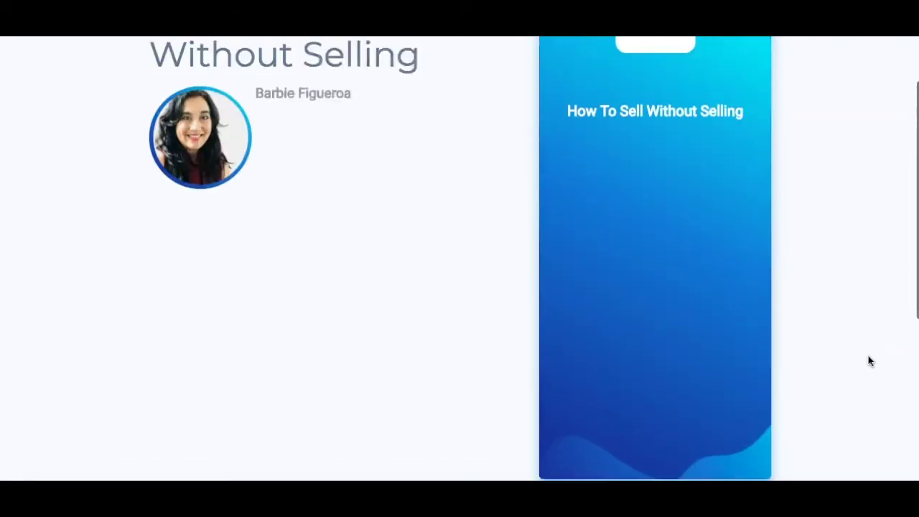
scroll(869, 361, "up", 3)
left_click(774, 56)
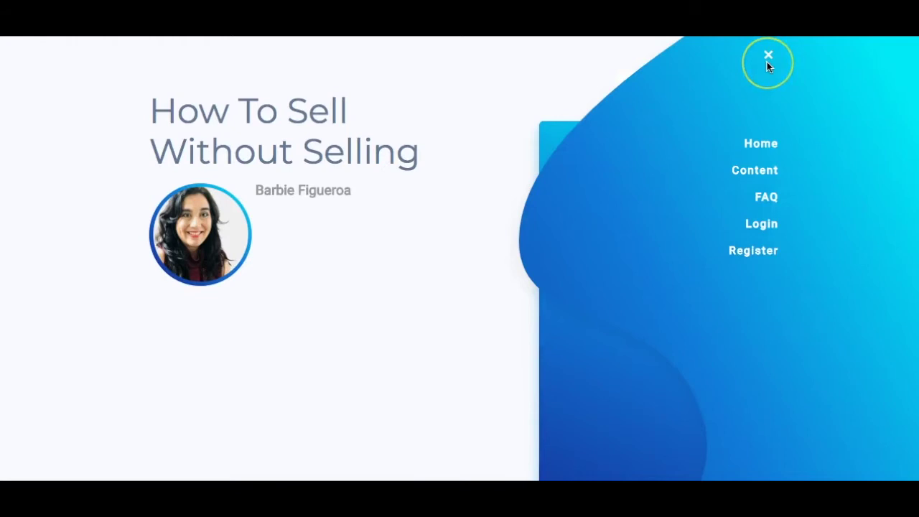
left_click(762, 144)
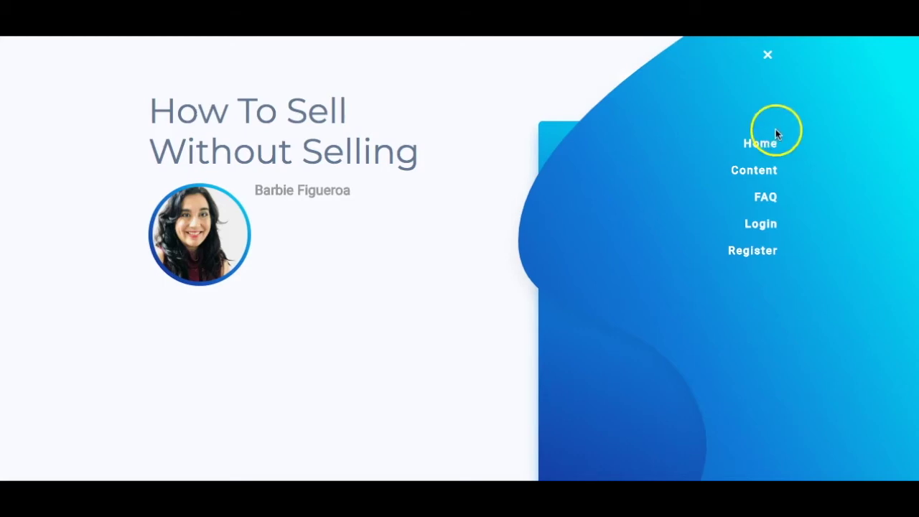
left_click(769, 173)
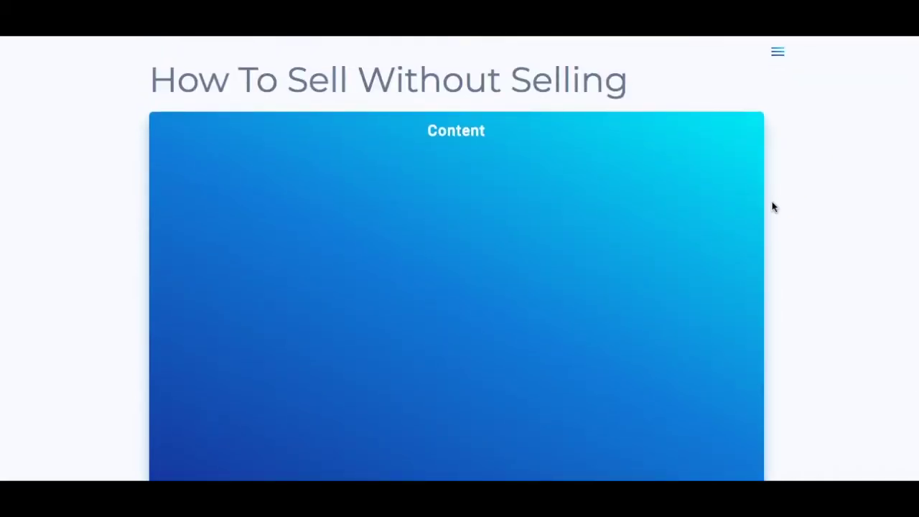
left_click(798, 138)
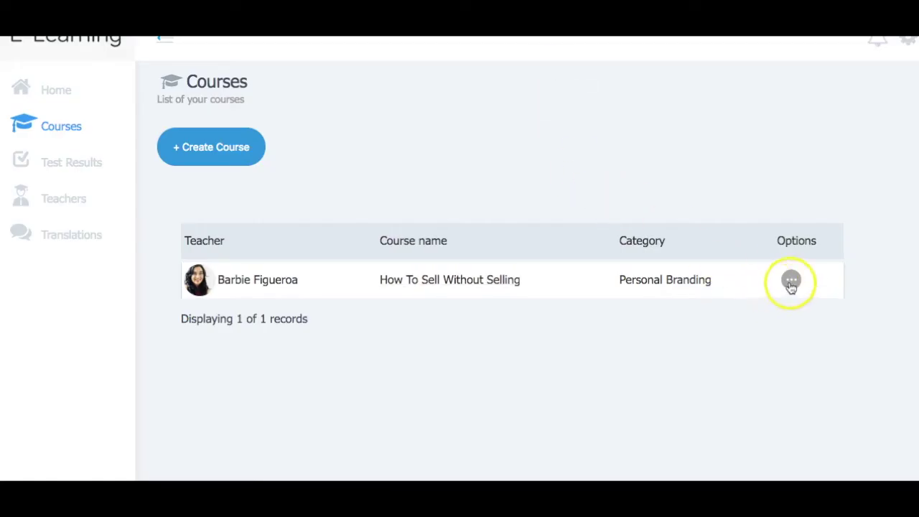
- Open the How To Sell Without Selling course for editing
left_click(790, 279)
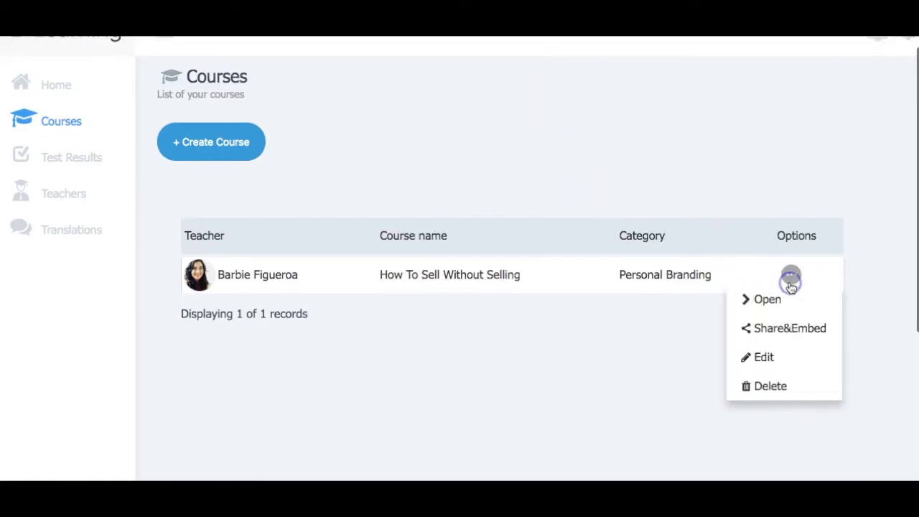
left_click(766, 359)
left_click(590, 311)
scroll(590, 311, "down", 3)
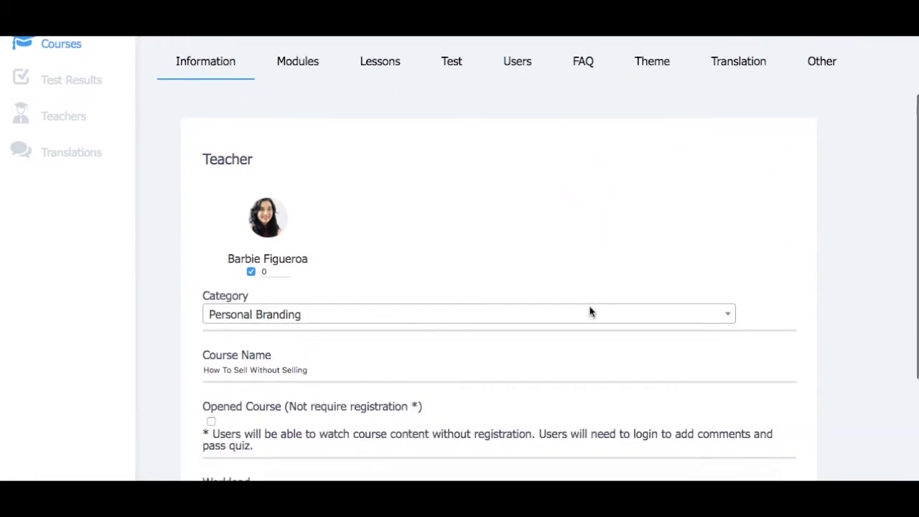
scroll(590, 311, "down", 1)
scroll(590, 311, "down", 2)
scroll(590, 311, "down", 2)
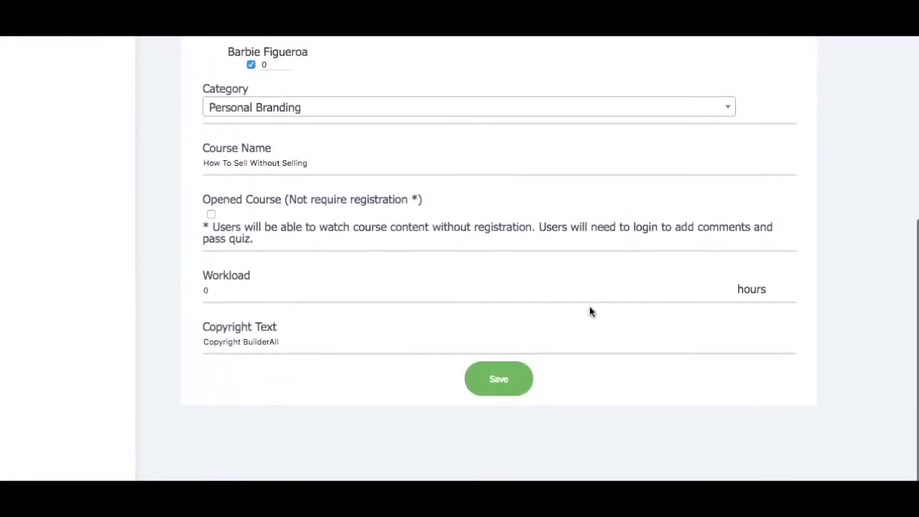
scroll(590, 311, "up", 5)
- Add Module 1 with the description 'How To Use This Course'
left_click(280, 137)
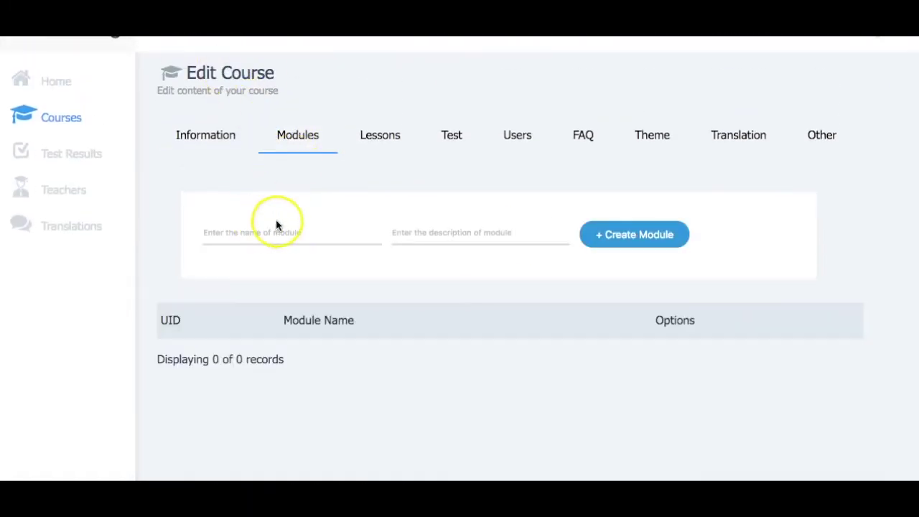
left_click(327, 233)
type("Module 1")
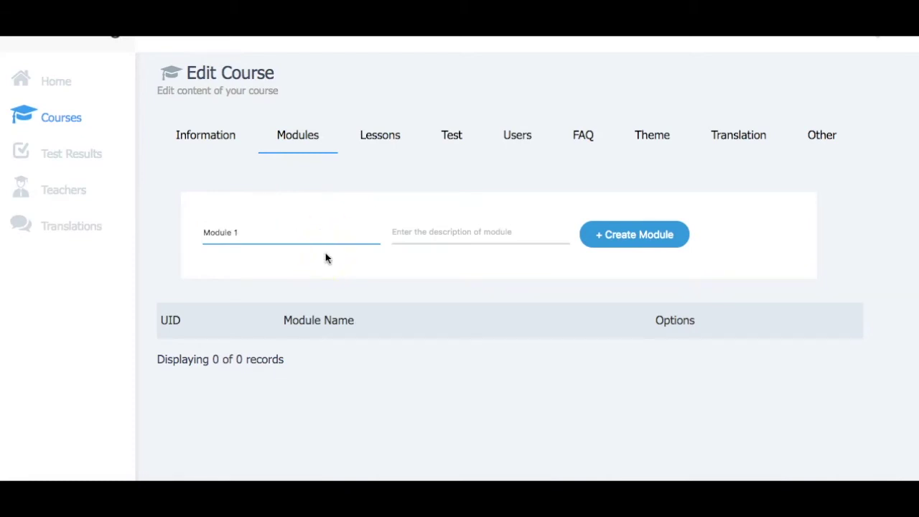
key("Tab")
type("How To Use This Course")
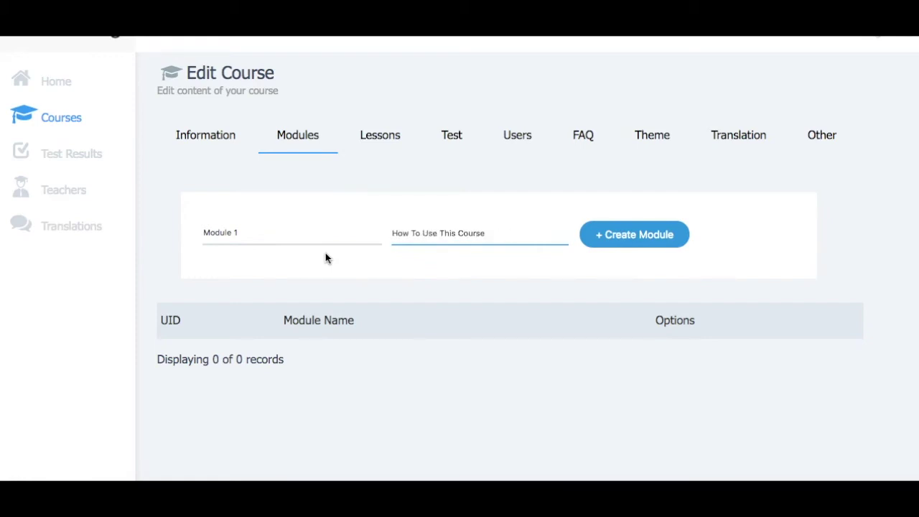
left_click(650, 232)
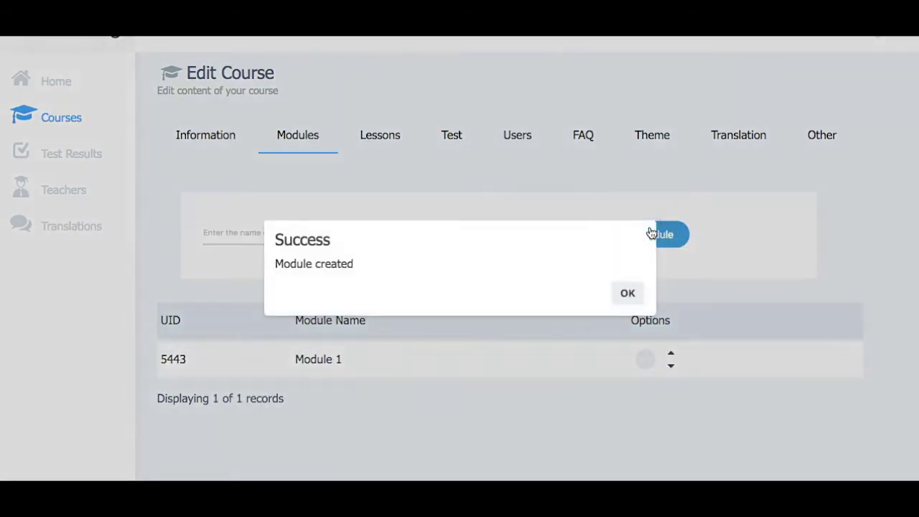
left_click(627, 291)
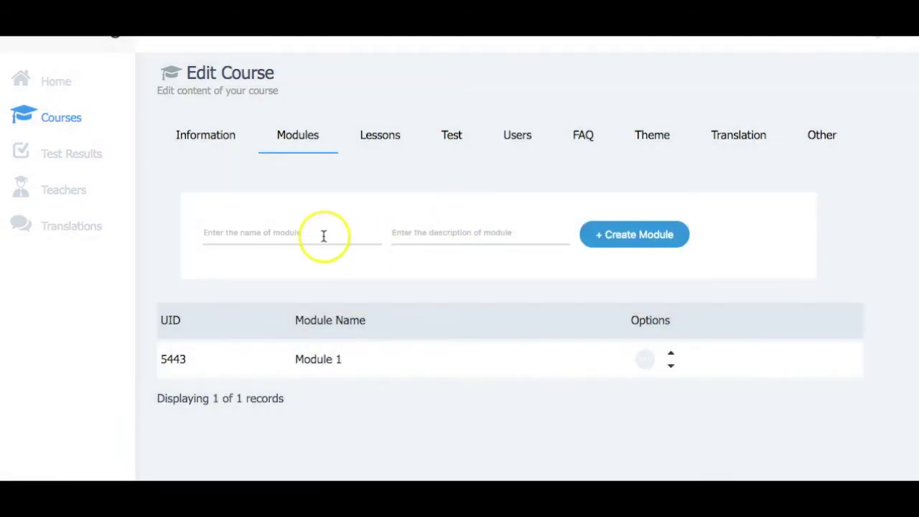
- Add Module 2 described 'Getting Started', then show the course's lessons list
left_click(324, 236)
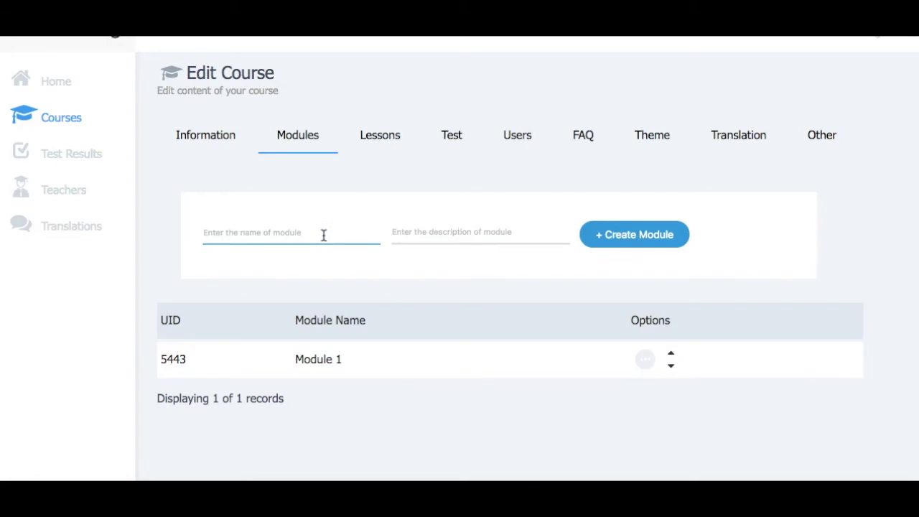
type("Module 2")
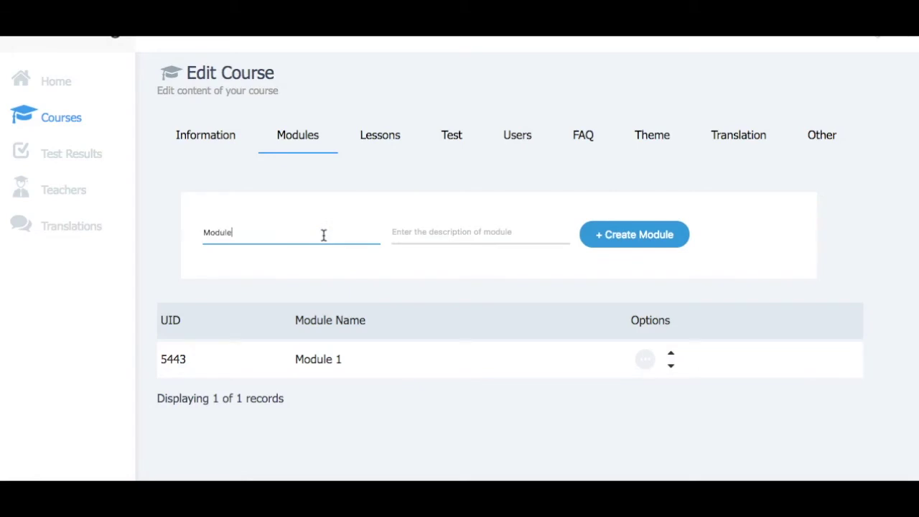
left_click(426, 234)
type("Getting Started")
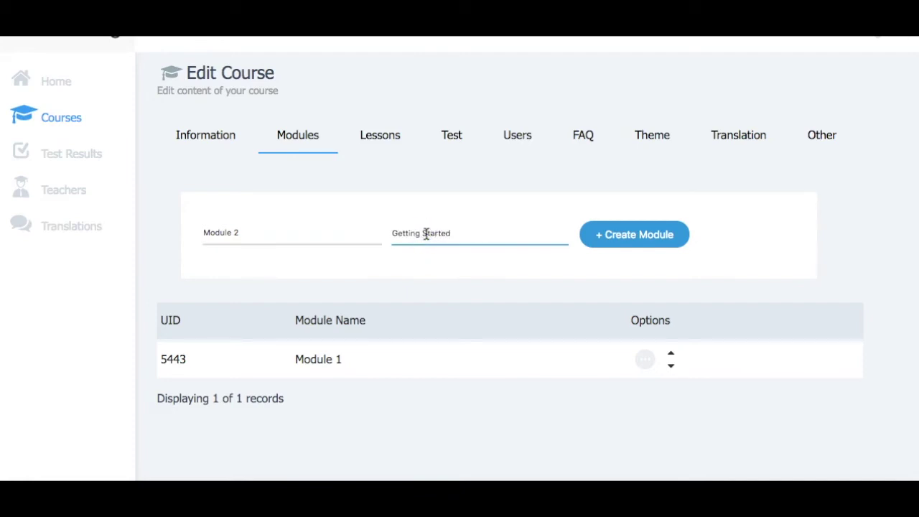
left_click(629, 233)
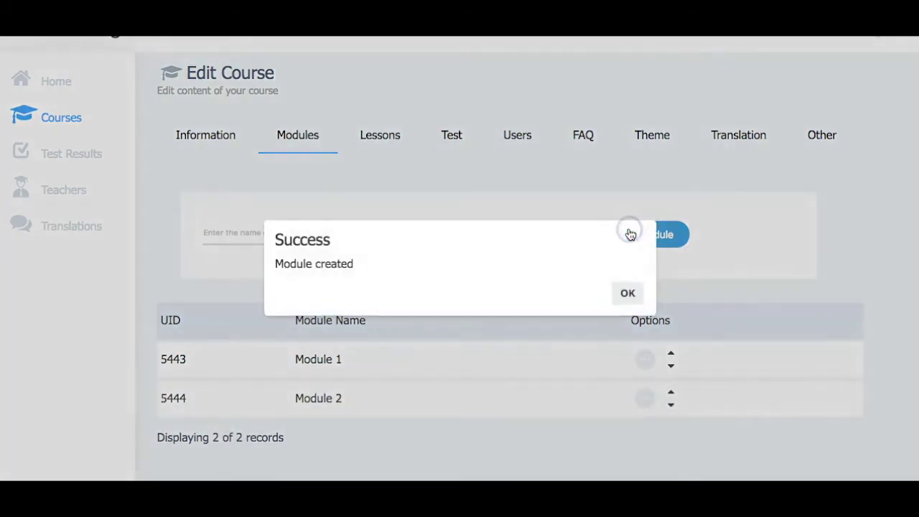
left_click(630, 291)
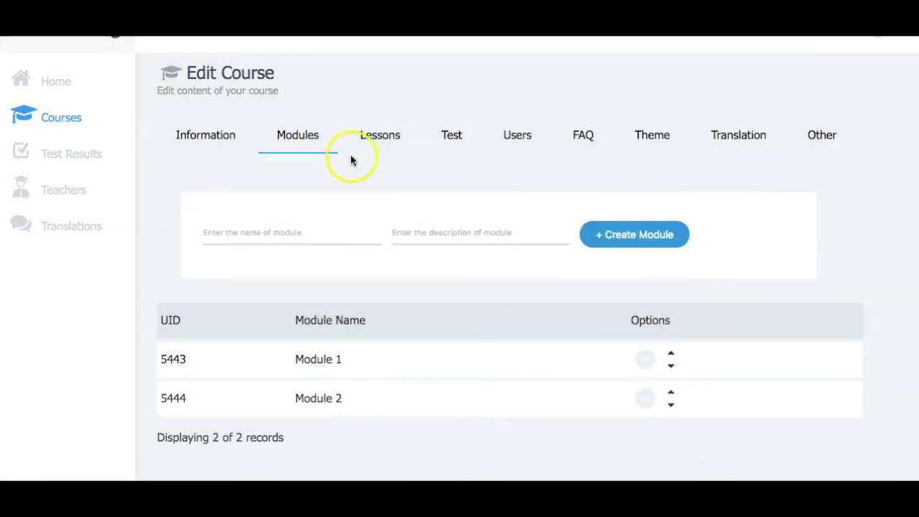
left_click(378, 136)
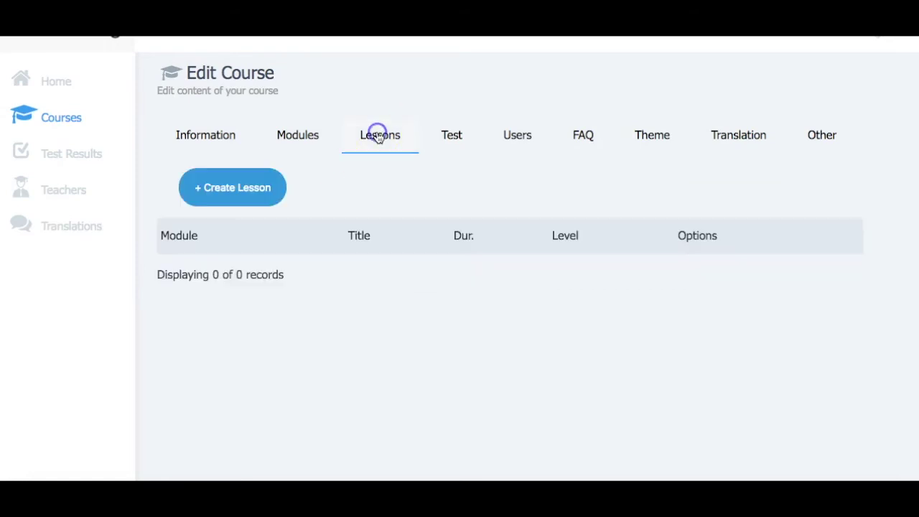
- Draft a Module 1 lesson titled 'How to Use This Course' with Vimeo as content source
left_click(235, 186)
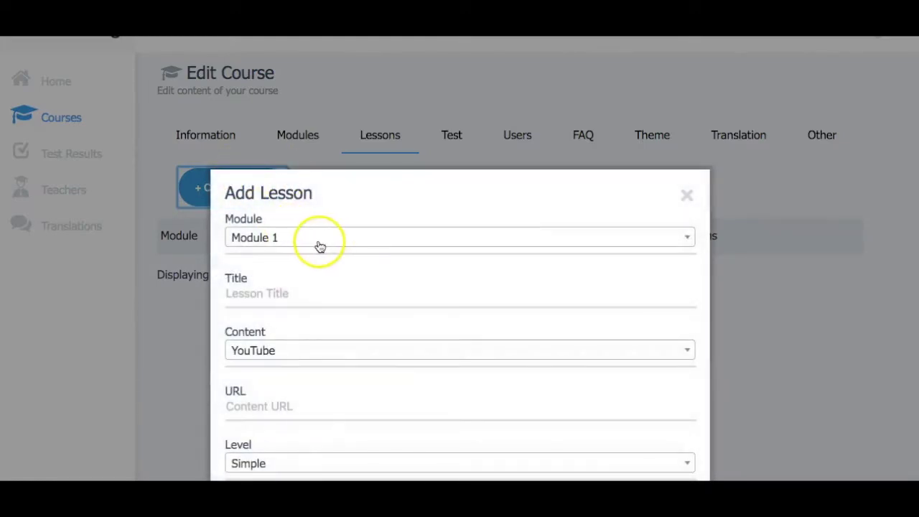
left_click(318, 241)
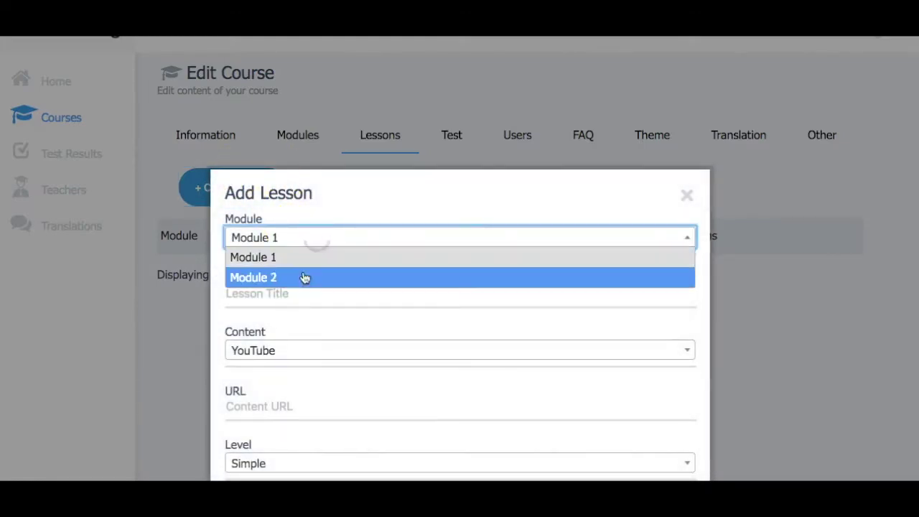
left_click(297, 256)
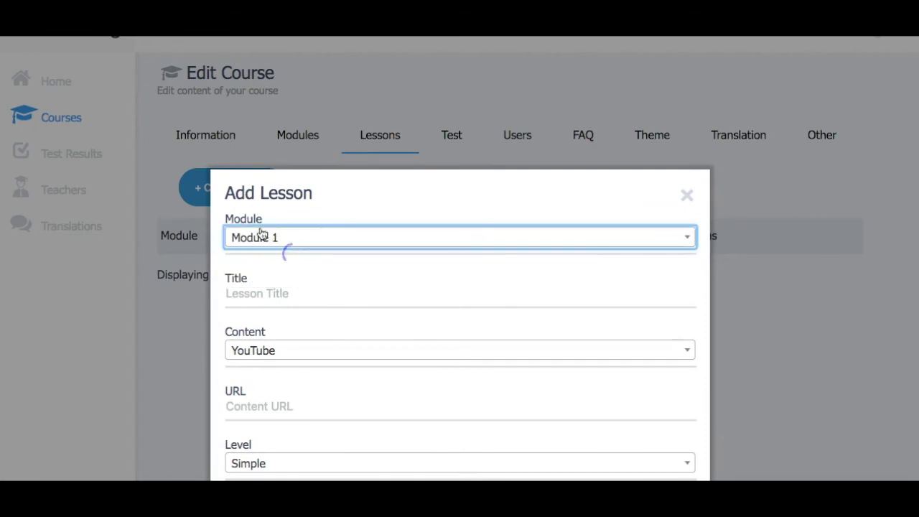
left_click(312, 295)
type("How to Use This Course")
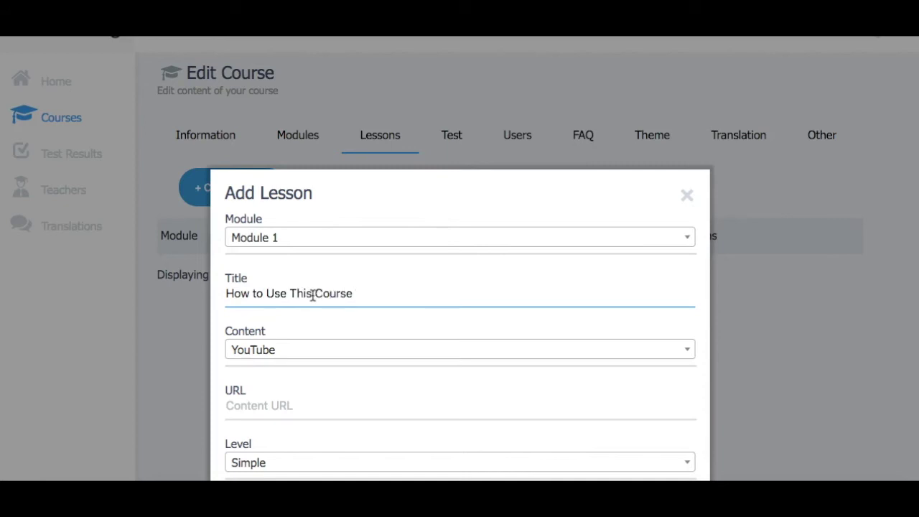
scroll(312, 295, "down", 3)
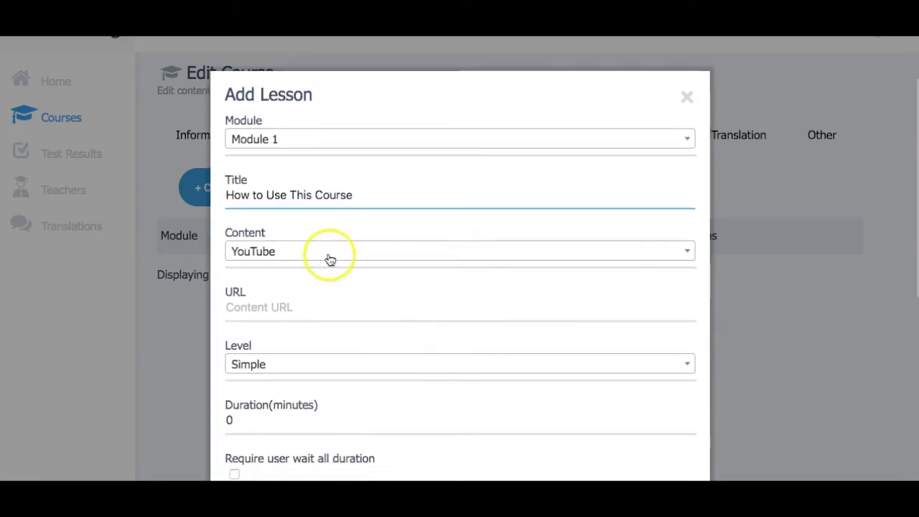
left_click(330, 255)
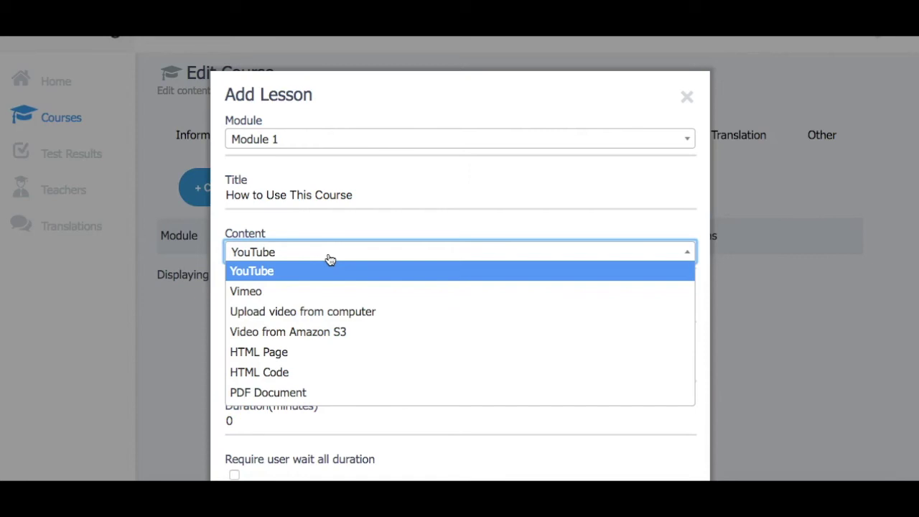
left_click(276, 271)
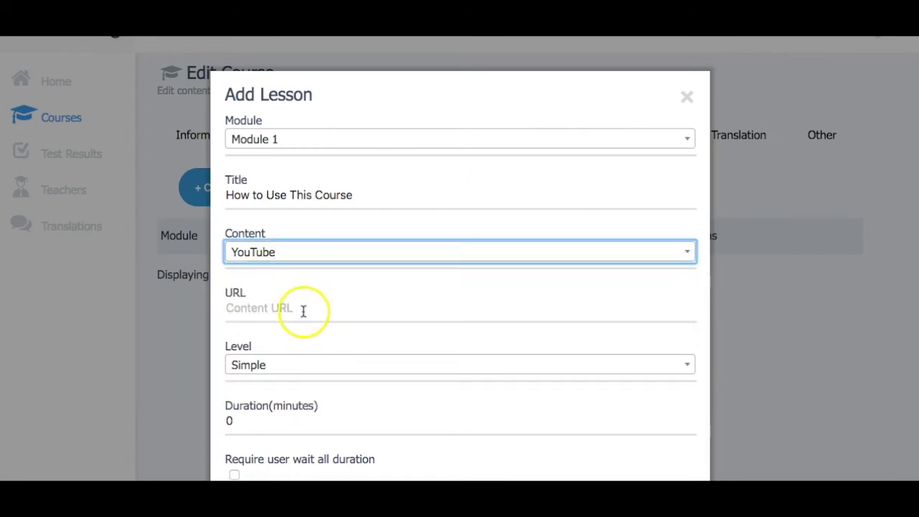
left_click(310, 255)
left_click(282, 290)
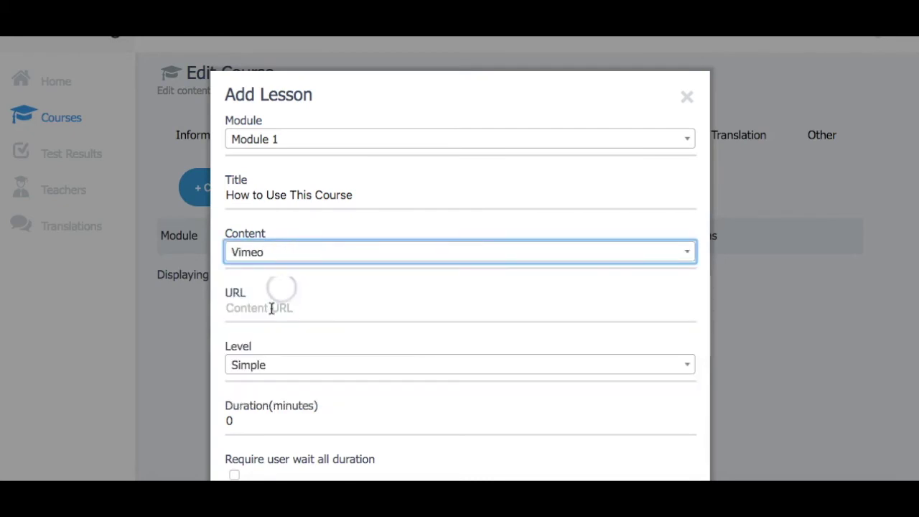
left_click(303, 255)
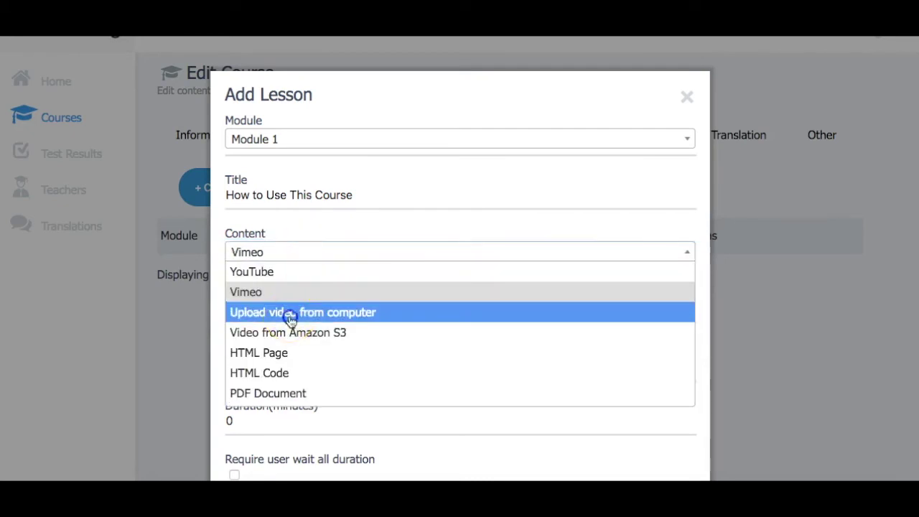
- Set the lesson content to video upload from computer, with Simple level
left_click(290, 314)
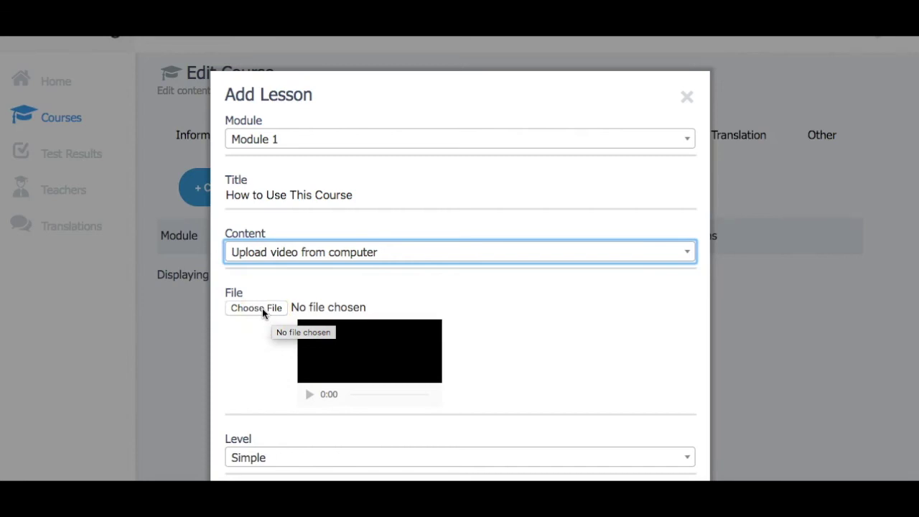
scroll(548, 296, "down", 3)
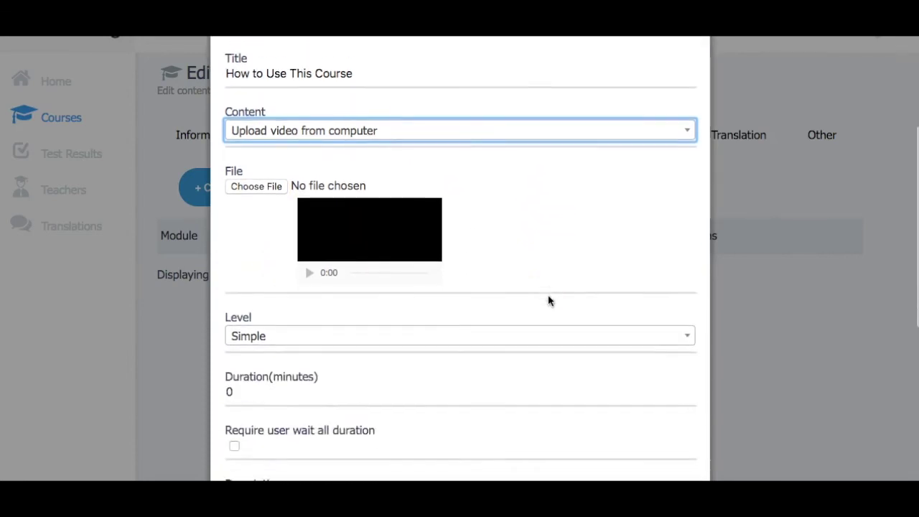
scroll(548, 300, "down", 5)
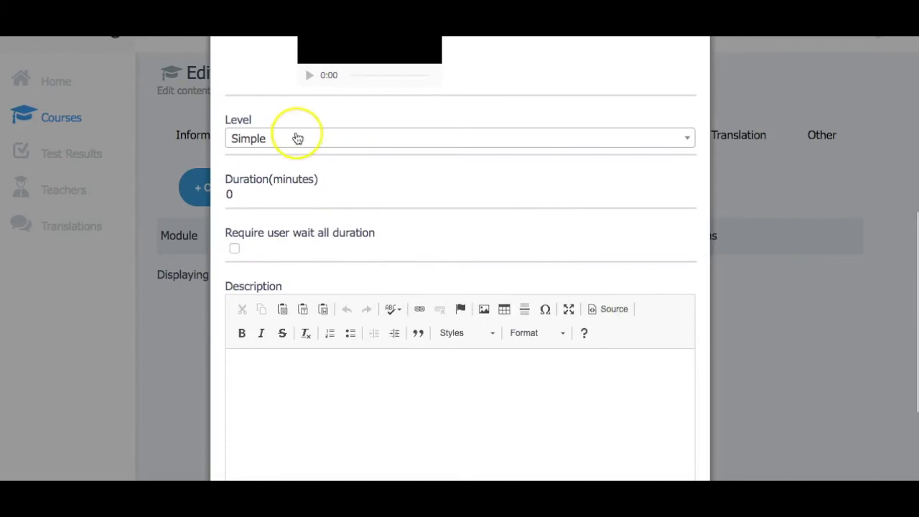
scroll(342, 148, "up", 3)
scroll(318, 210, "down", 1)
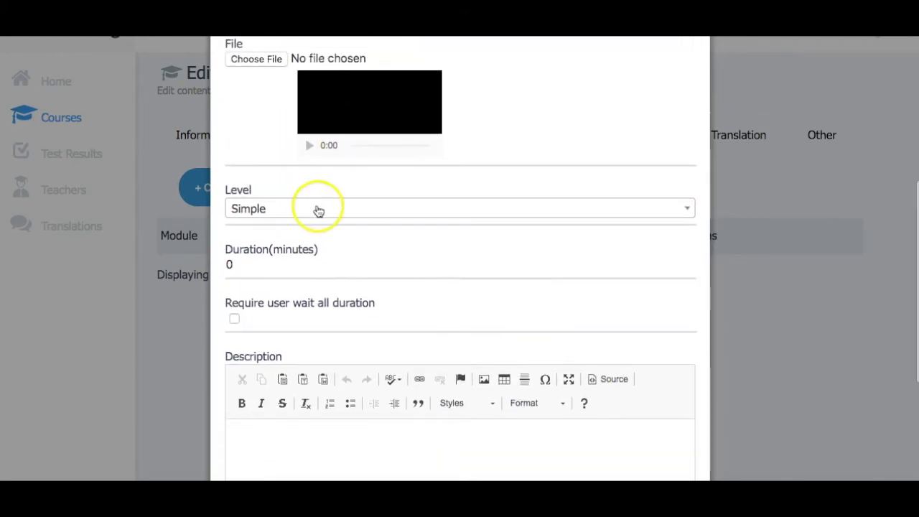
left_click(318, 210)
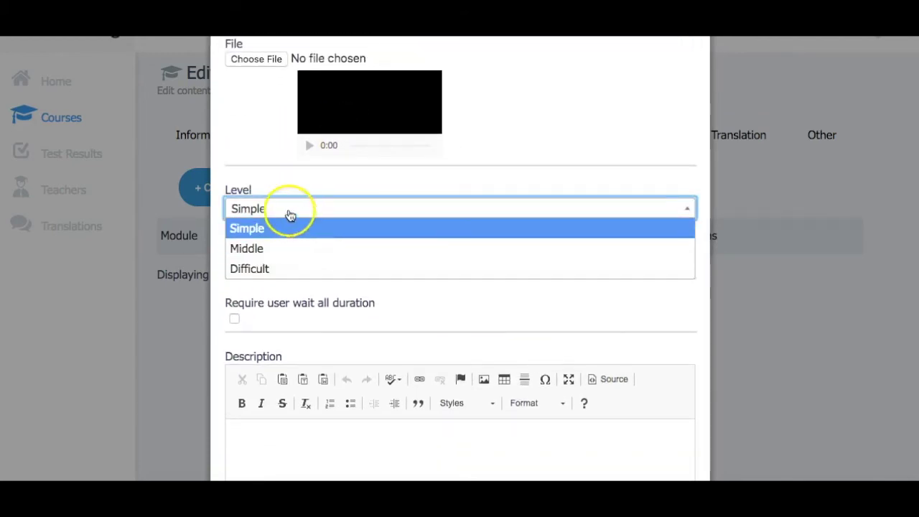
left_click(322, 176)
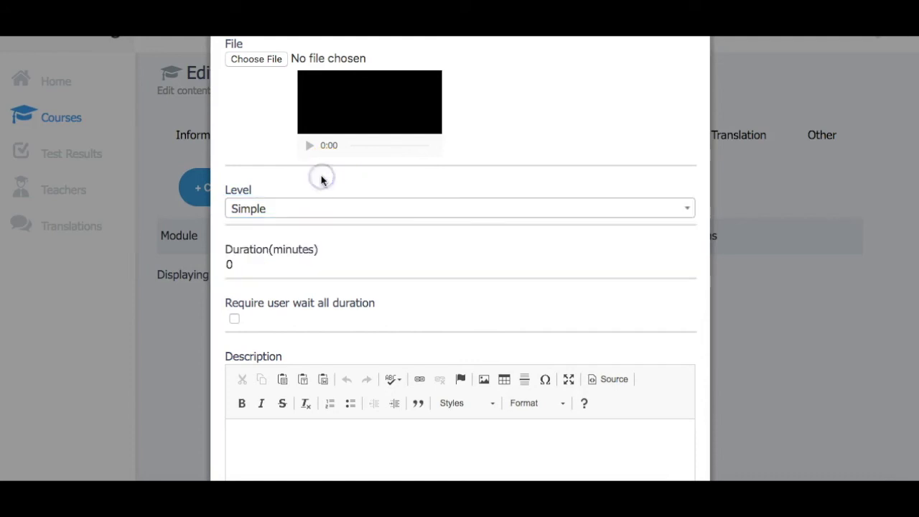
- Give the lesson a 12-minute duration and the description 'Test Description for Video Demo'
scroll(321, 180, "down", 1)
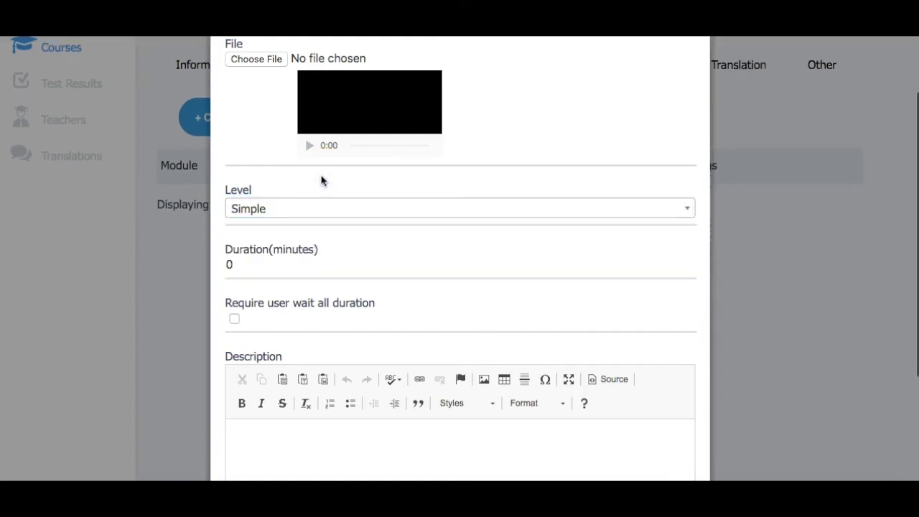
left_click_drag(249, 262, 209, 263)
type("12")
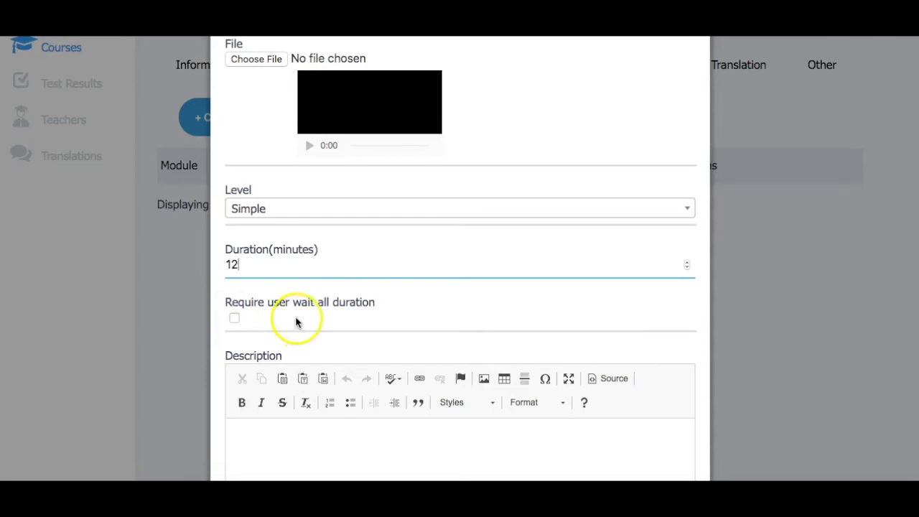
scroll(295, 323, "down", 1)
scroll(295, 323, "down", 2)
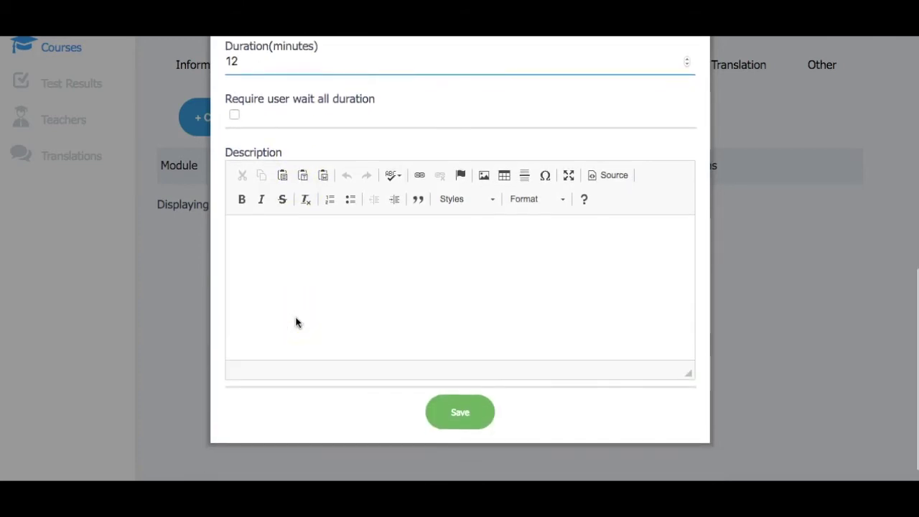
left_click(322, 227)
type("Test Description for Video Demo.")
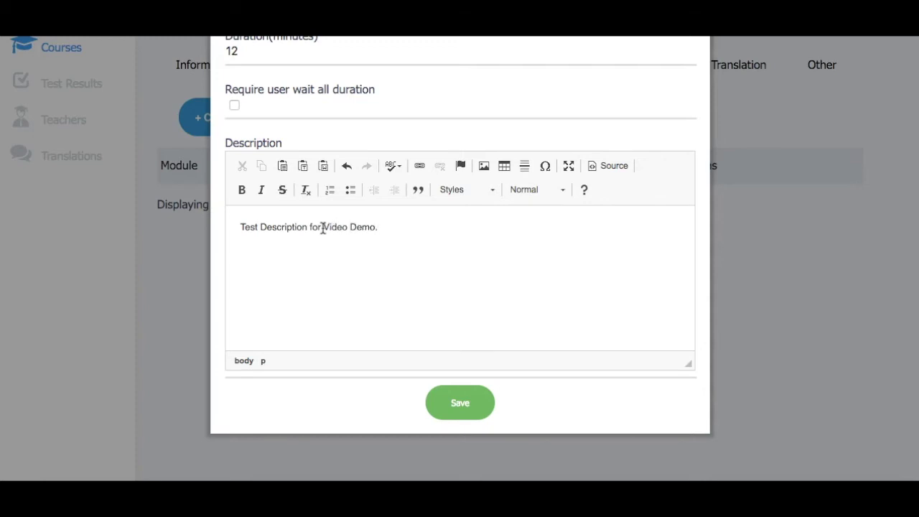
scroll(323, 227, "up", 1)
scroll(322, 228, "up", 3)
- Switch the lesson content to YouTube and paste the video link
scroll(322, 228, "up", 1)
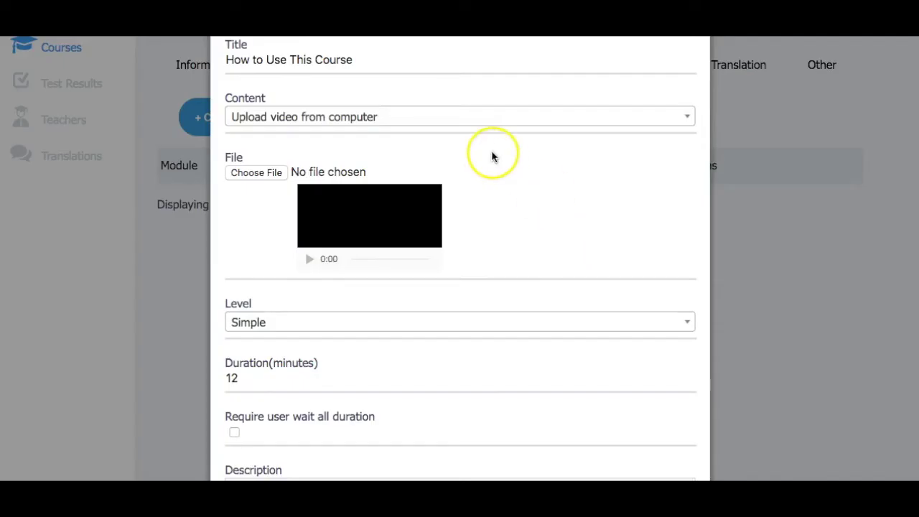
scroll(493, 154, "up", 1)
left_click(480, 150)
left_click(339, 169)
left_click(320, 203)
type("https://www.youtube.com/watch?v=iTJvVLGTeS4&t=1s")
left_click(538, 350)
- Save the lesson and dismiss the lesson-added confirmation
scroll(538, 351, "down", 5)
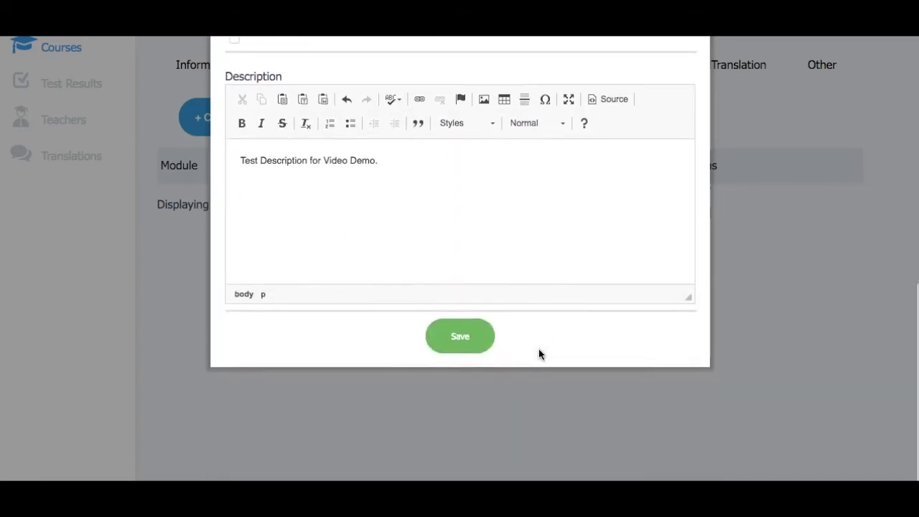
scroll(539, 353, "up", 10)
scroll(539, 354, "down", 3)
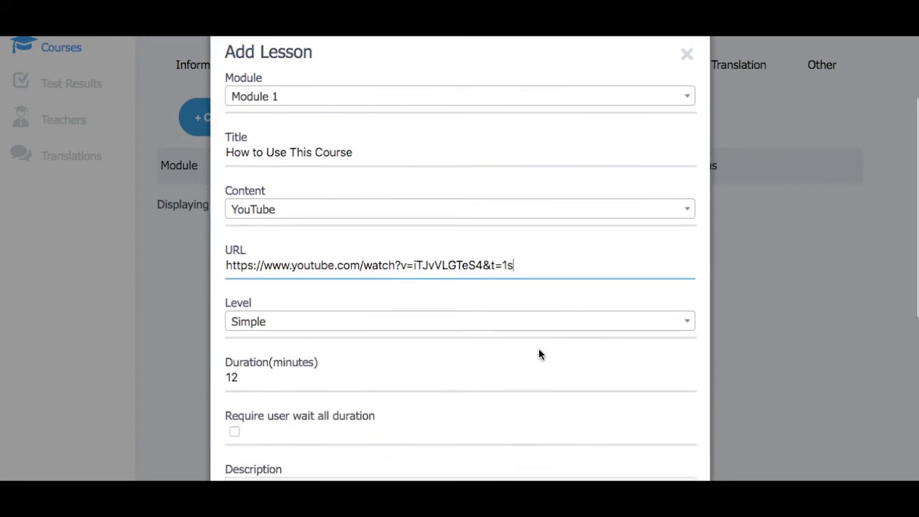
scroll(539, 354, "down", 1)
scroll(540, 354, "down", 5)
left_click(482, 390)
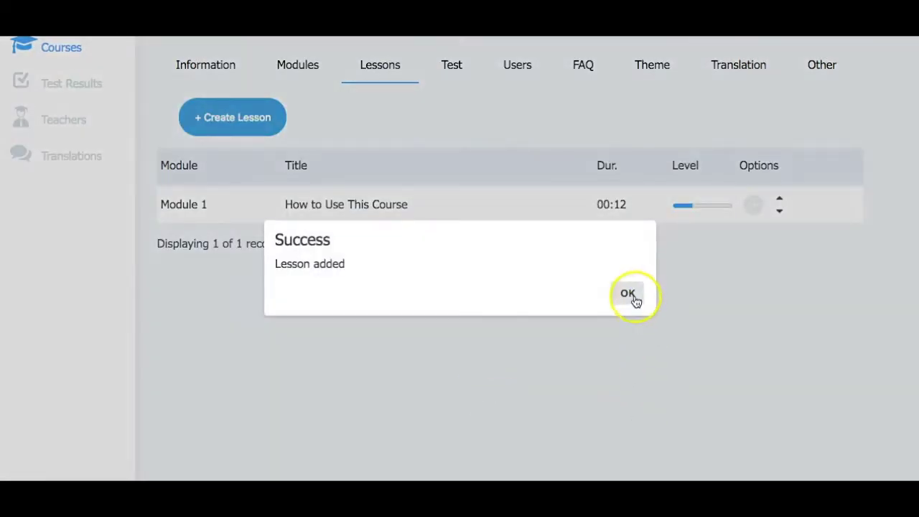
left_click(627, 292)
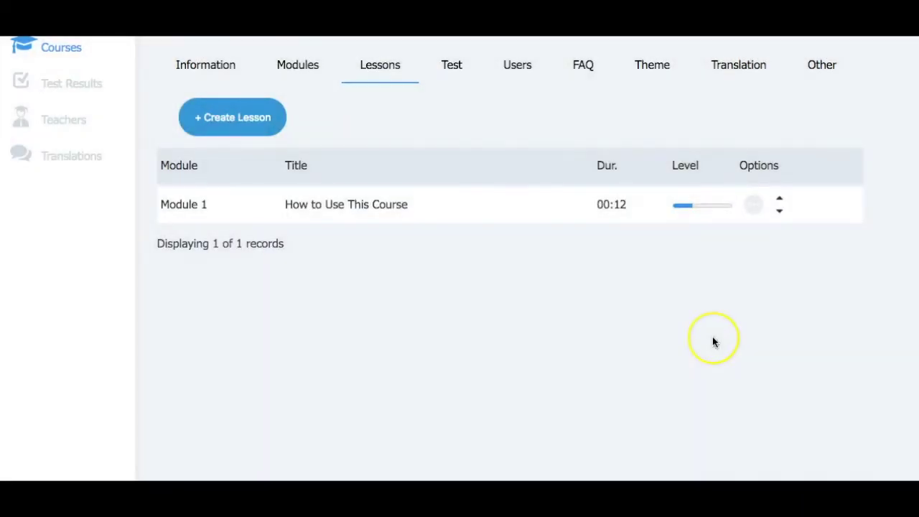
- Start a new True/False test question attached to Module 1
scroll(712, 341, "up", 1)
scroll(713, 342, "up", 2)
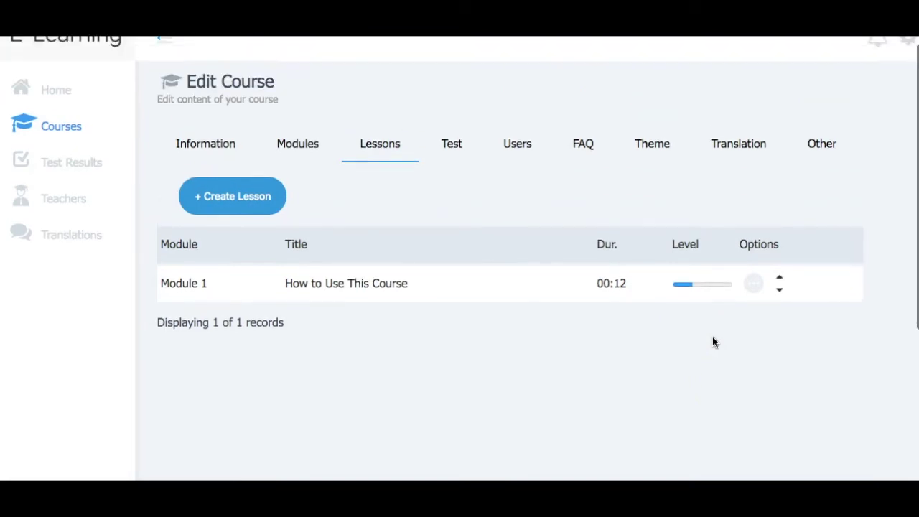
left_click(451, 165)
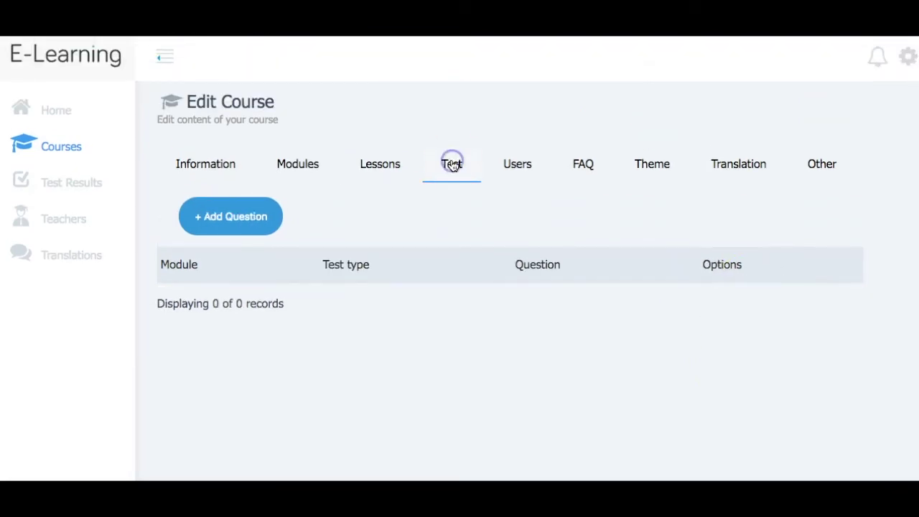
key("Return")
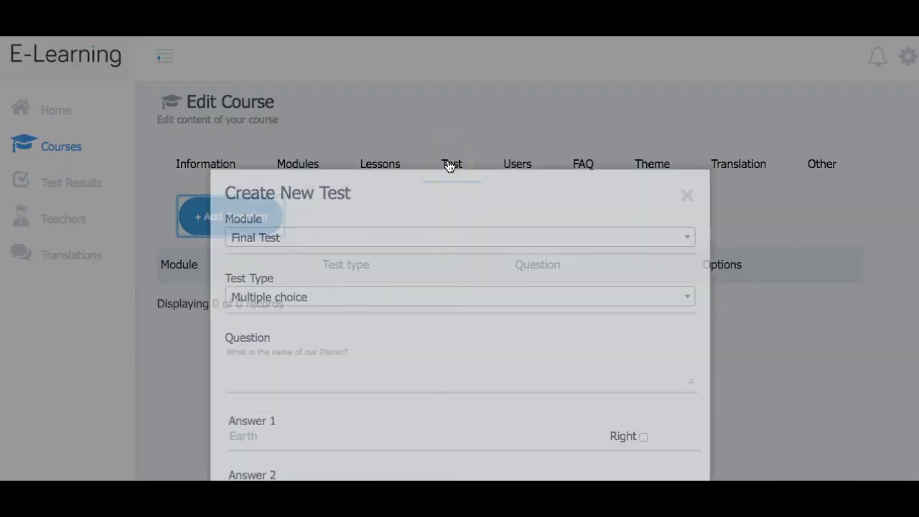
left_click(239, 220)
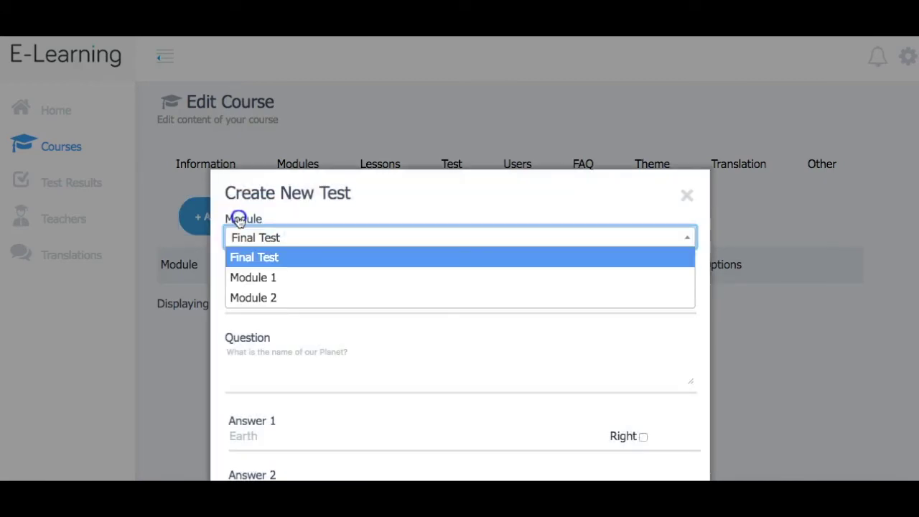
left_click(290, 279)
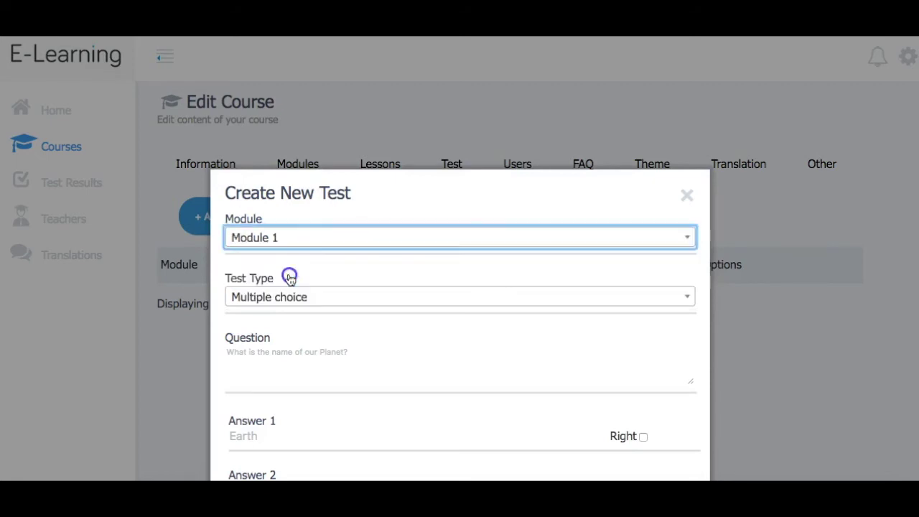
left_click(323, 303)
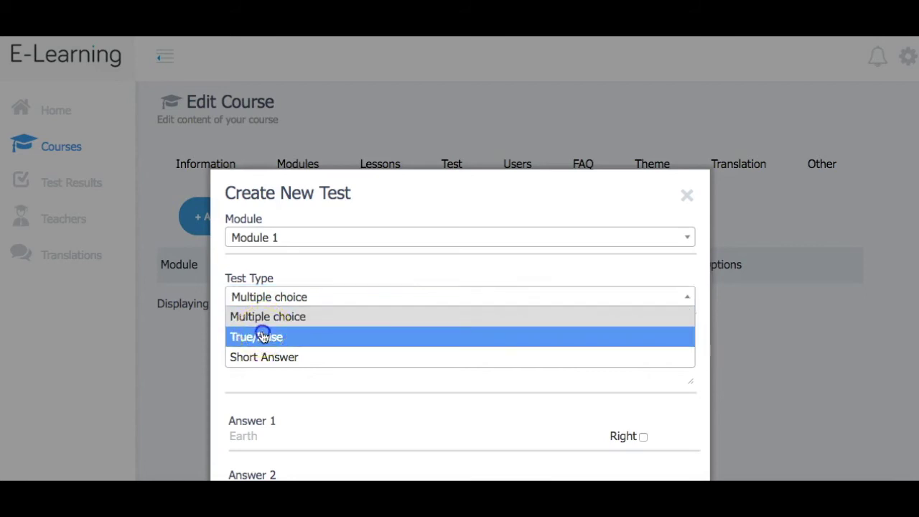
left_click(260, 336)
- Enter the question 'Was This Lesson Simple To Complete?' and save it
left_click(290, 378)
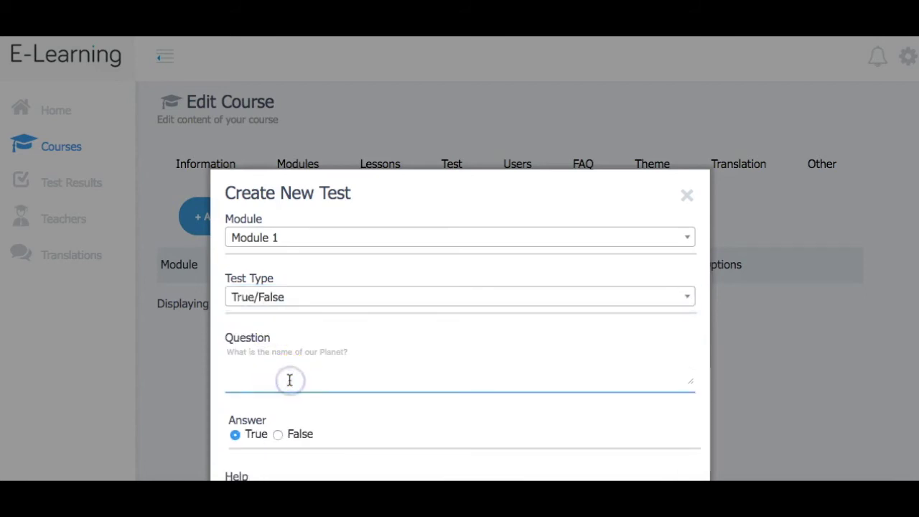
type("w")
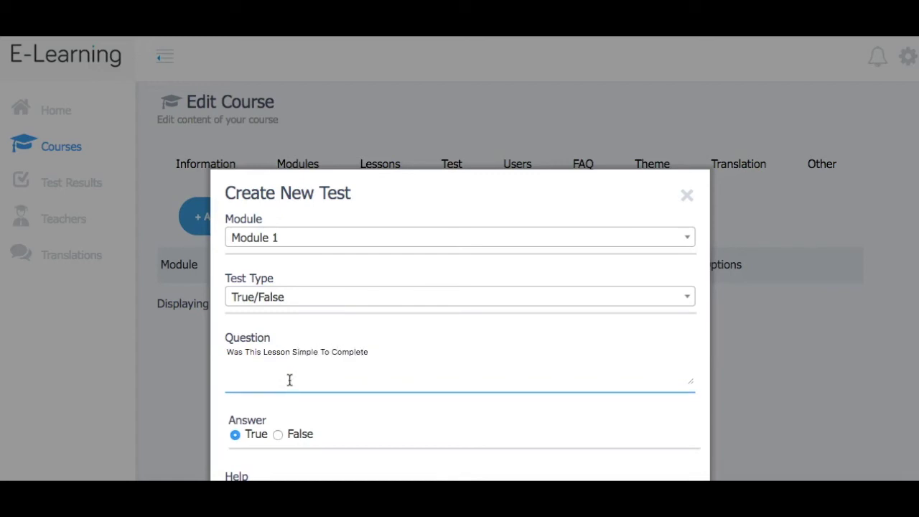
type("?")
scroll(290, 380, "down", 3)
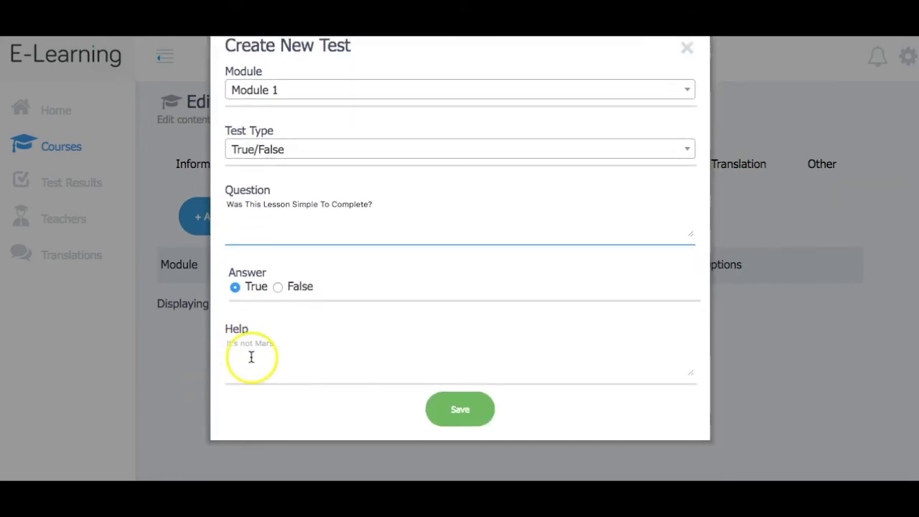
left_click(251, 357)
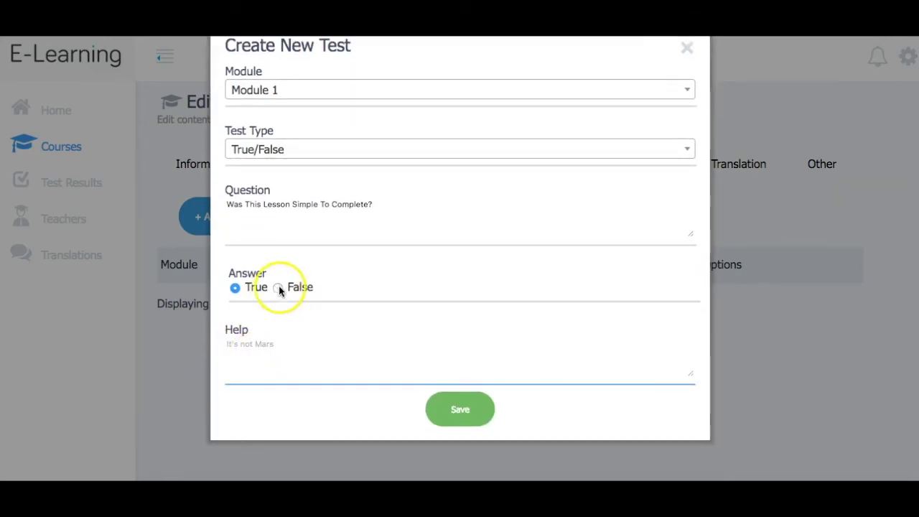
left_click(460, 409)
left_click(628, 292)
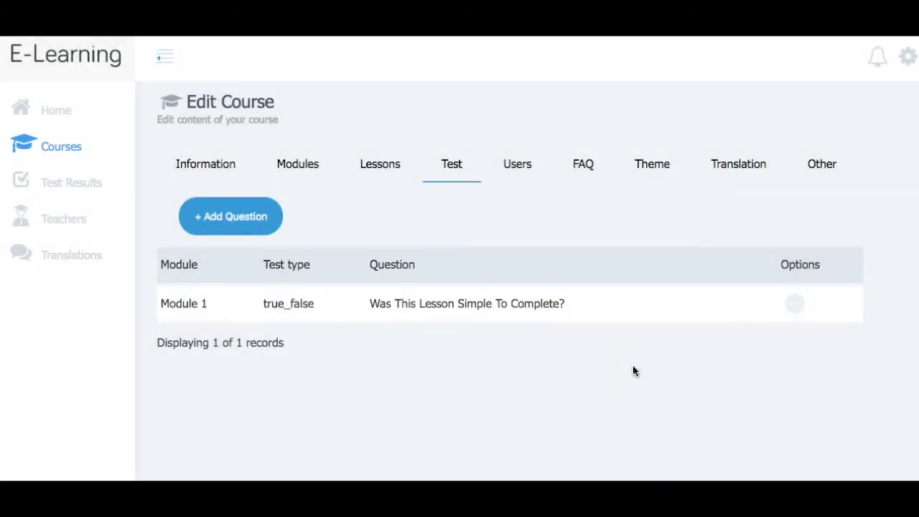
- Look over the course's Users and FAQ tabs
left_click(517, 163)
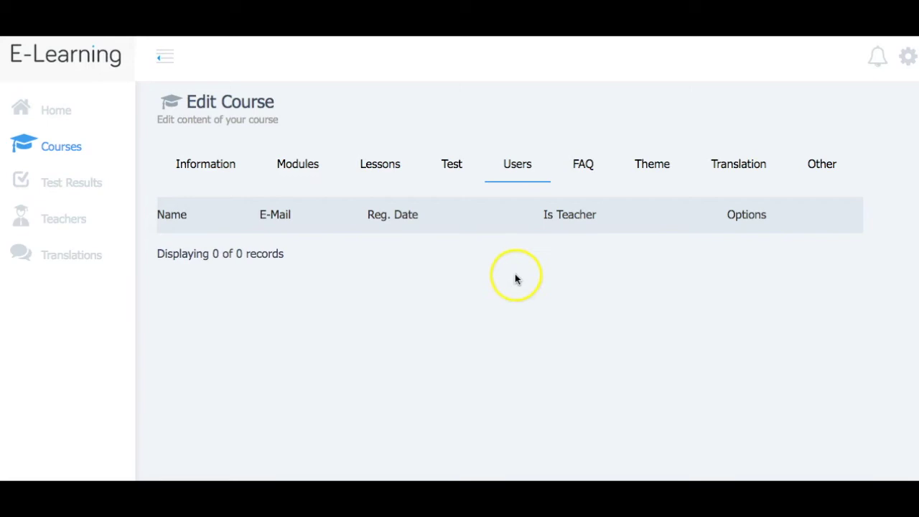
left_click(585, 166)
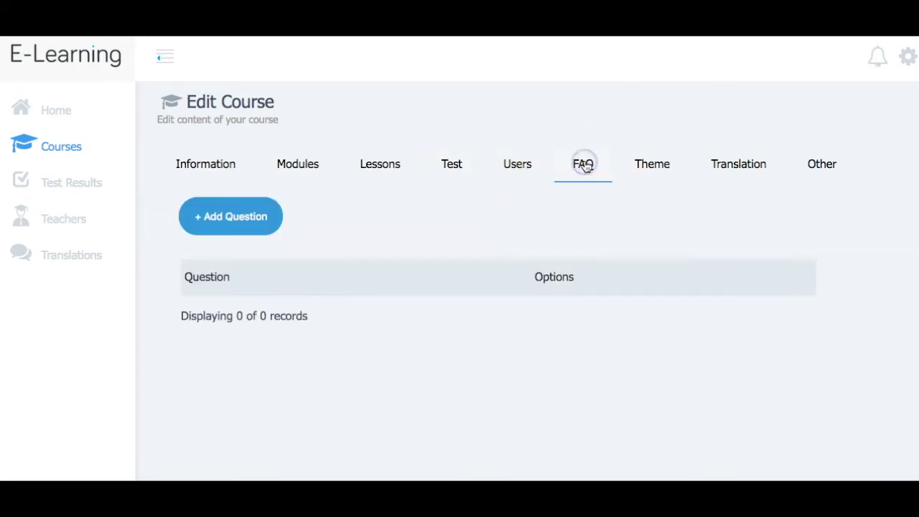
left_click(261, 218)
- Preview the peach, black and grey themes in the course theme gallery
left_click(651, 165)
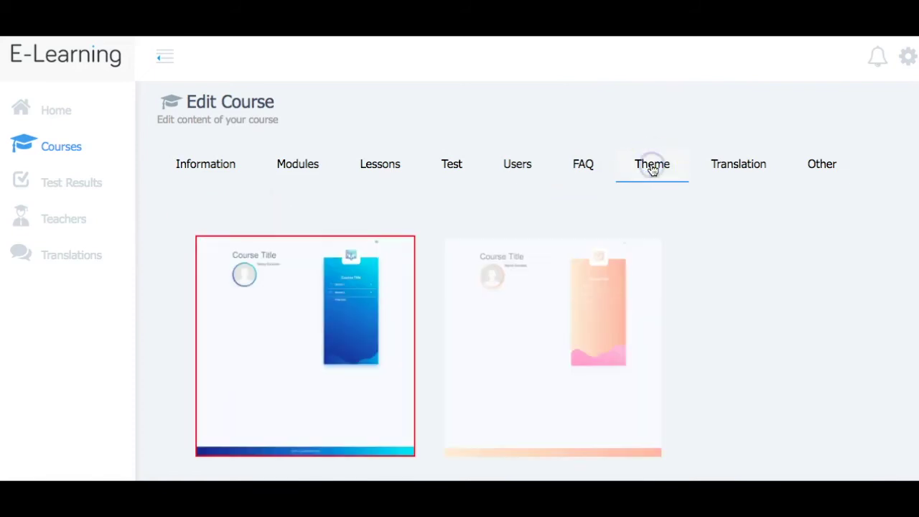
scroll(737, 255, "down", 1)
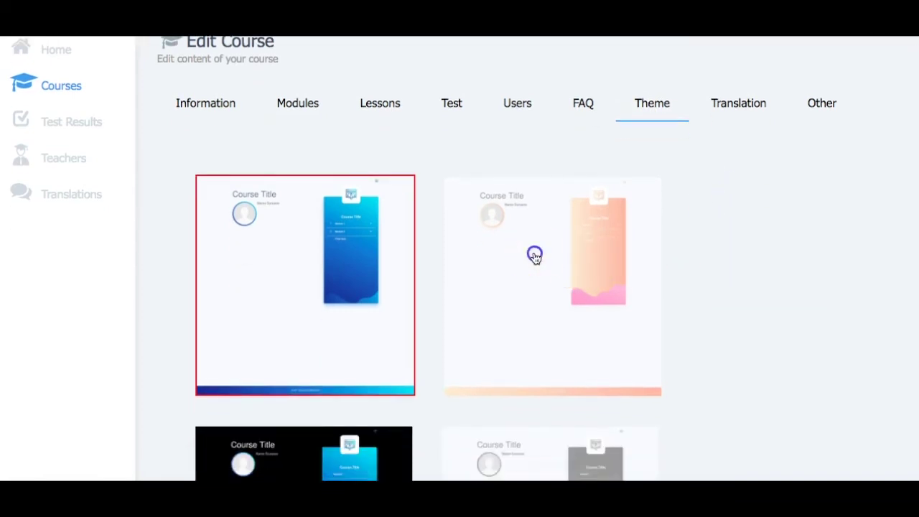
left_click(532, 255)
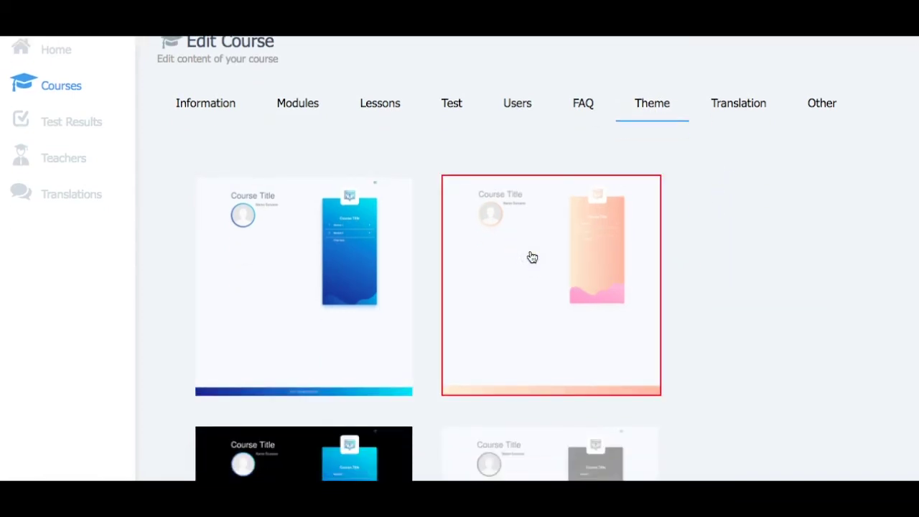
scroll(714, 238, "down", 2)
scroll(714, 238, "down", 1)
scroll(510, 240, "down", 2)
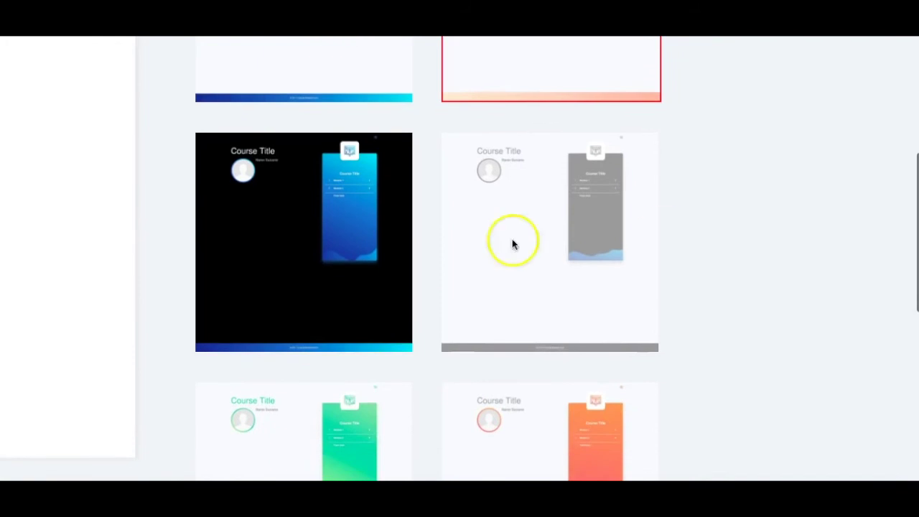
left_click(244, 251)
left_click(642, 242)
scroll(645, 242, "down", 3)
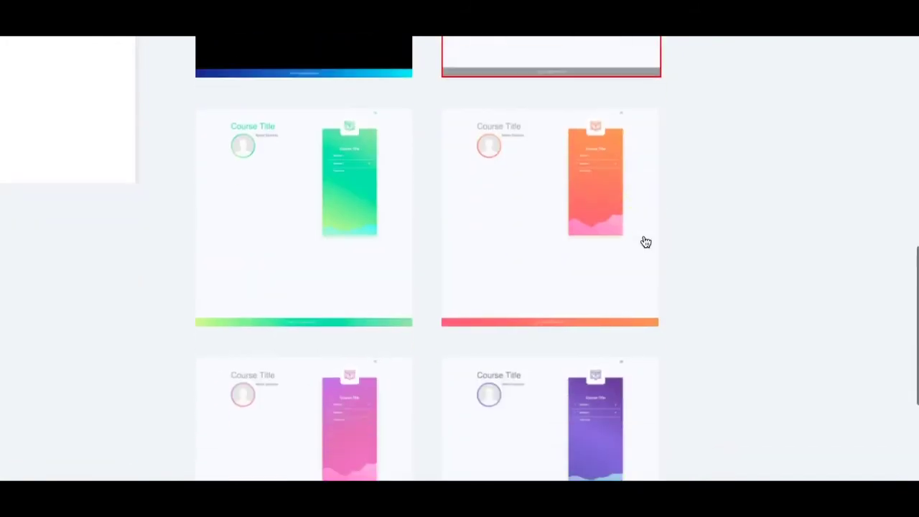
scroll(646, 241, "down", 3)
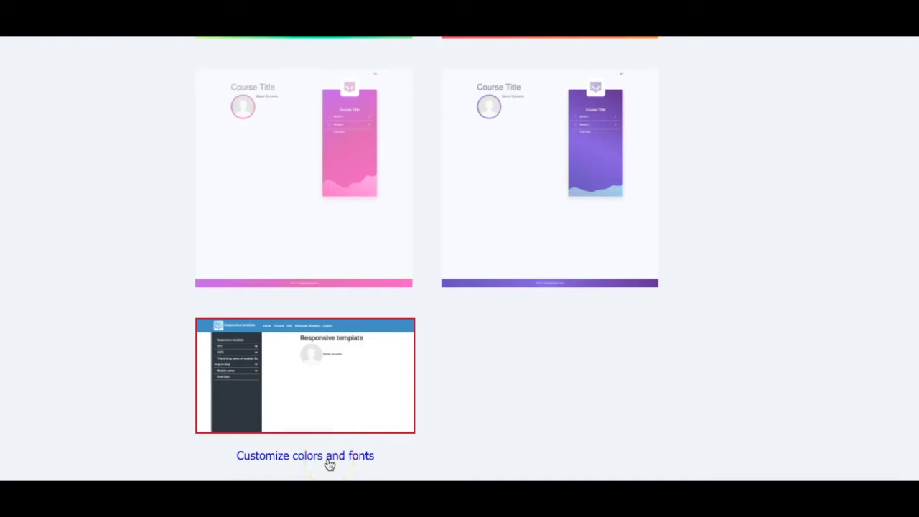
- Apply the pink theme to the course
scroll(476, 380, "up", 1)
scroll(476, 379, "up", 3)
scroll(476, 379, "up", 5)
scroll(476, 379, "up", 2)
scroll(476, 379, "up", 2)
scroll(475, 379, "down", 2)
scroll(475, 379, "down", 3)
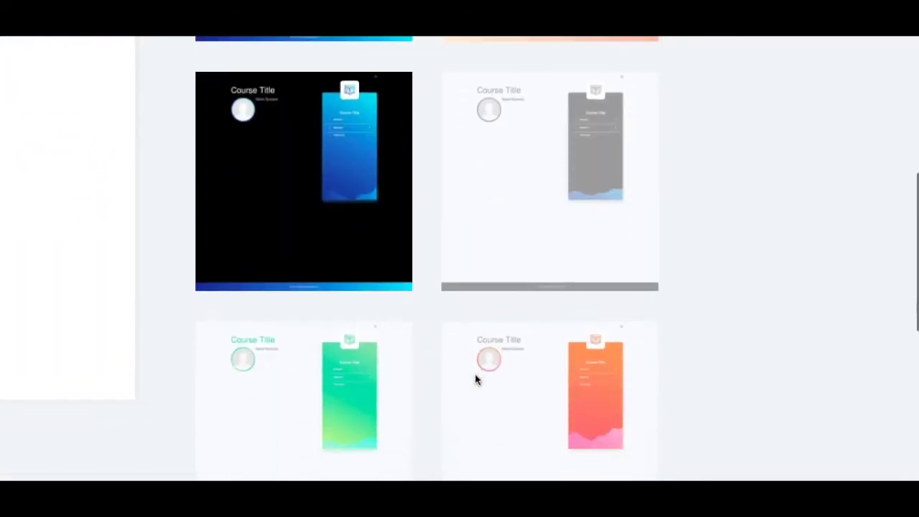
scroll(476, 380, "down", 3)
scroll(475, 380, "down", 2)
scroll(474, 373, "down", 1)
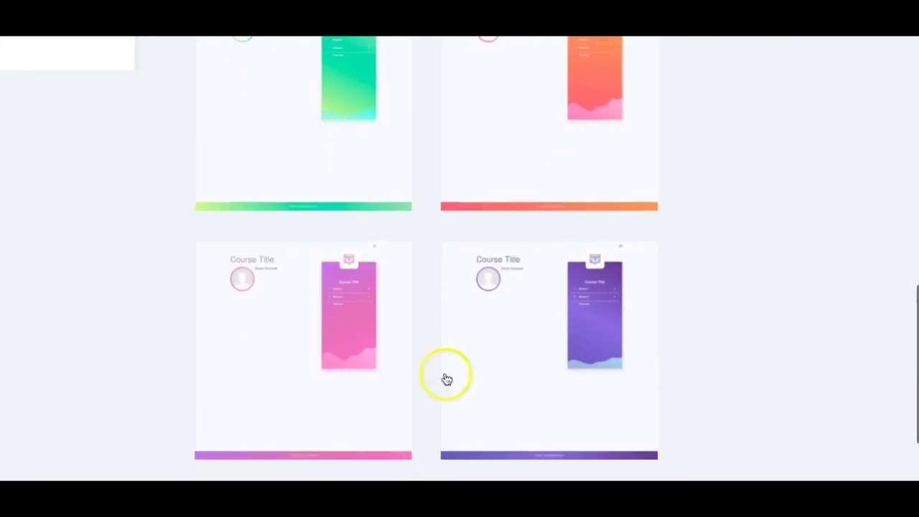
left_click(266, 366)
scroll(771, 364, "down", 5)
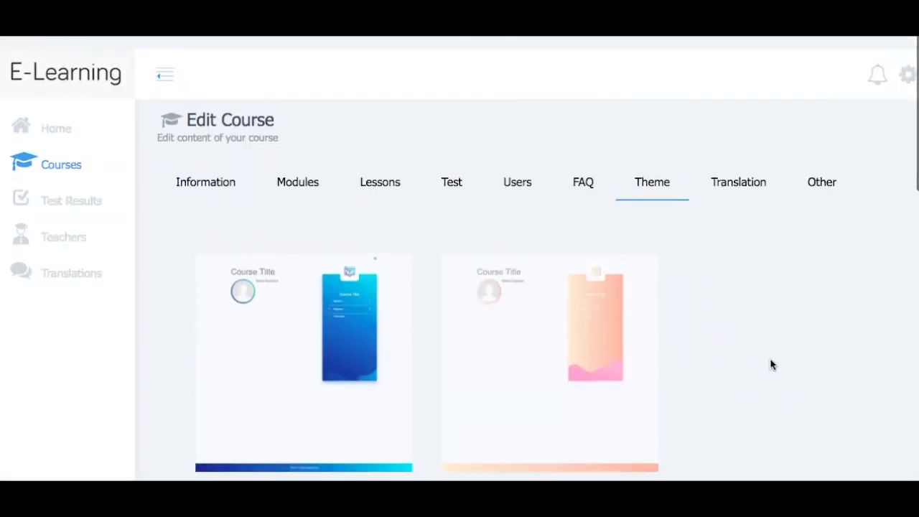
scroll(771, 365, "down", 1)
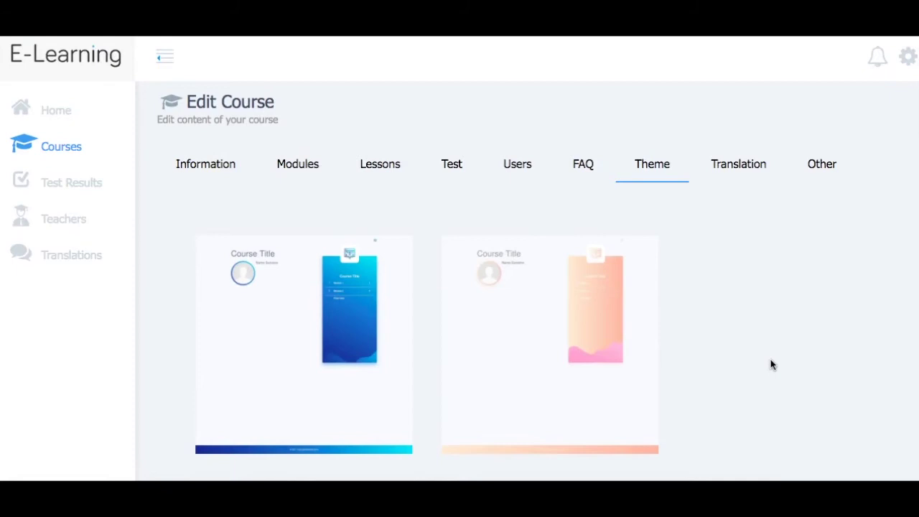
- Keep English as the course's translation language
left_click(737, 170)
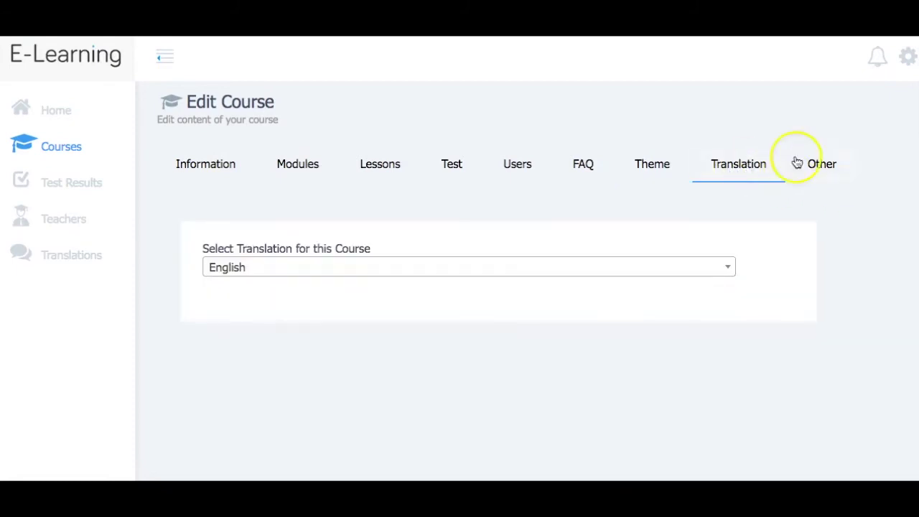
left_click(666, 270)
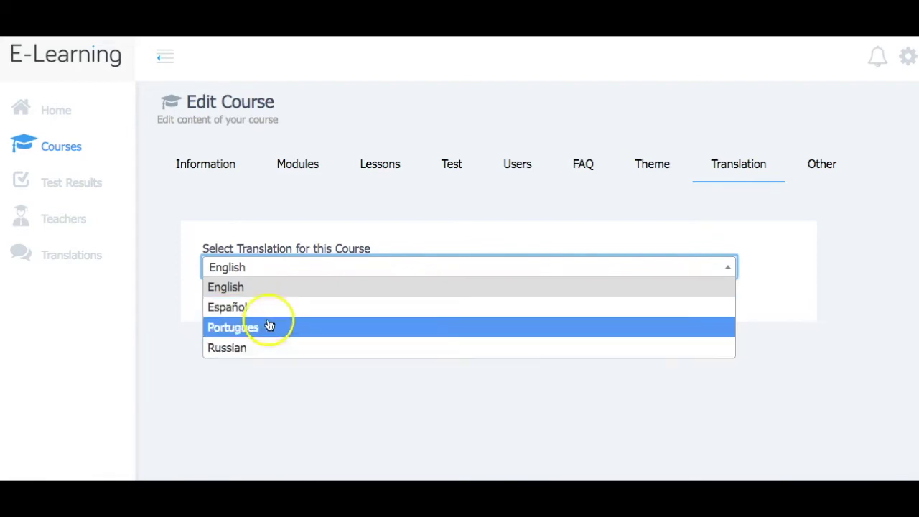
left_click(793, 253)
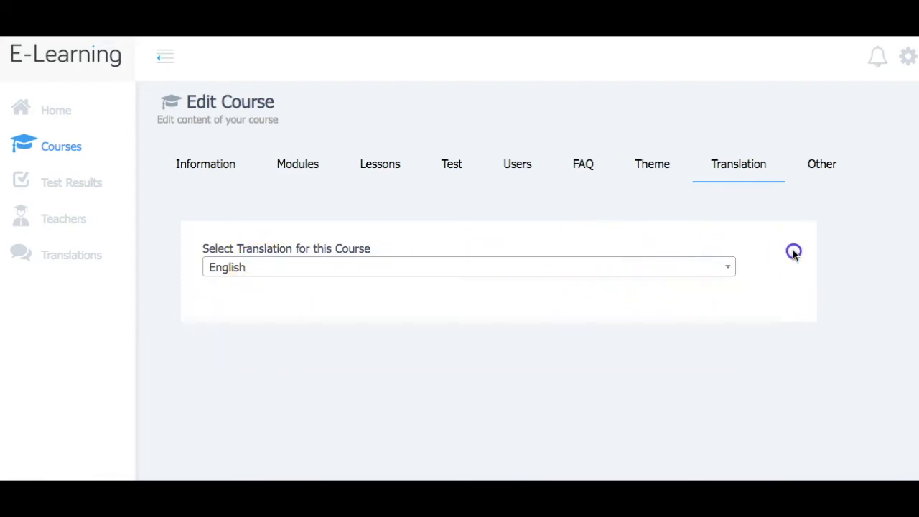
- Save the extension code settings with the registration and all-pages fields left empty
left_click(818, 166)
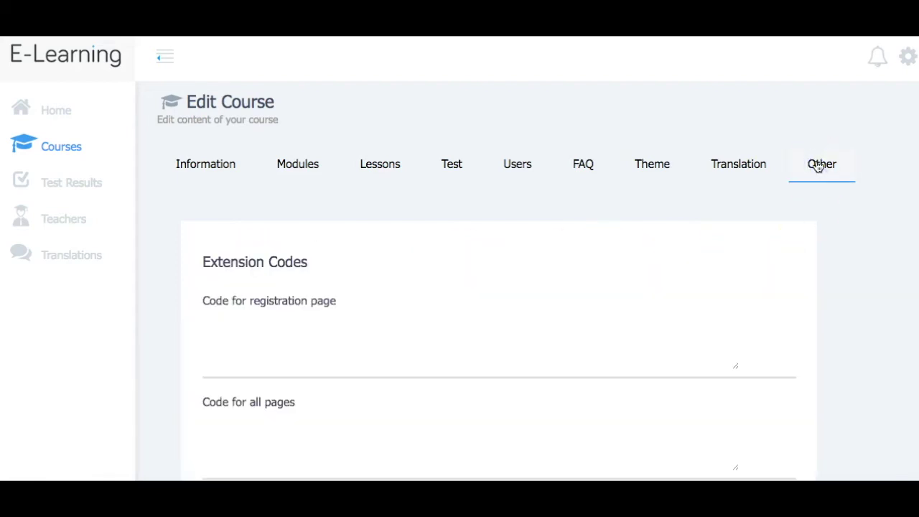
left_click(667, 266)
scroll(667, 266, "down", 3)
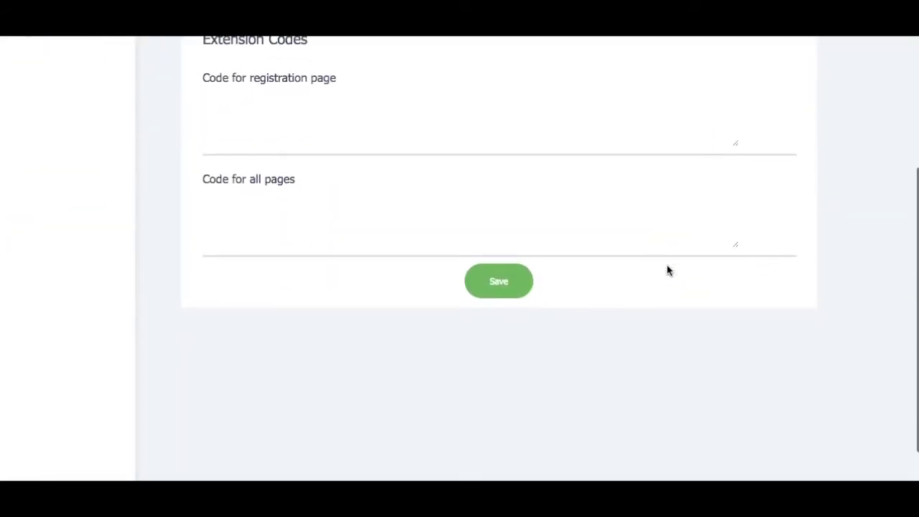
left_click(330, 198)
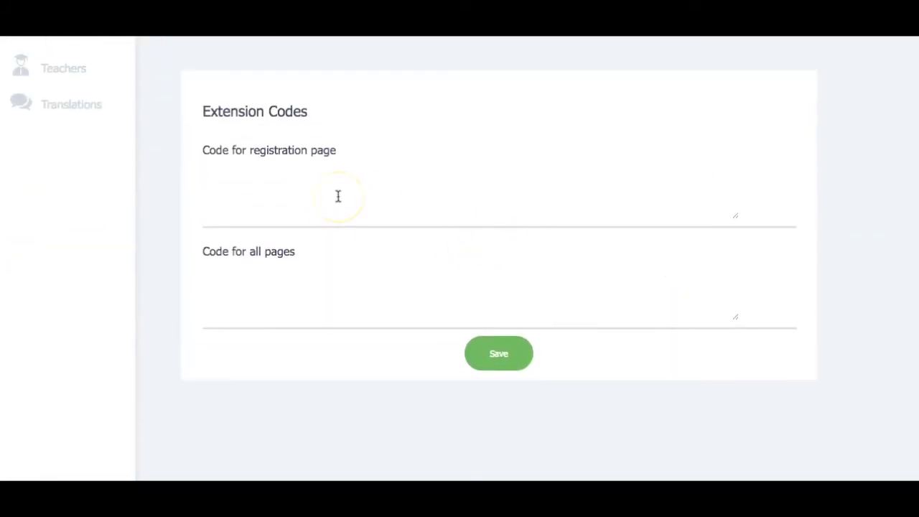
scroll(338, 196, "up", 4)
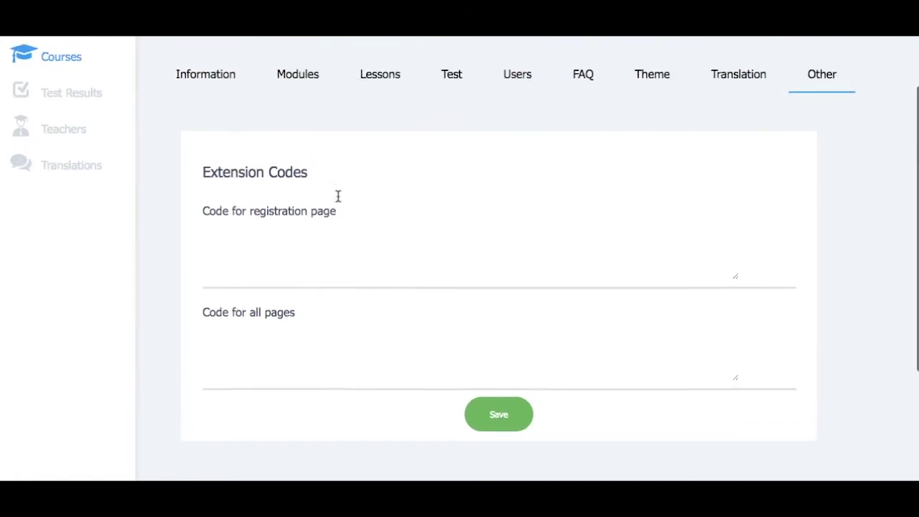
left_click(410, 199)
scroll(432, 191, "down", 3)
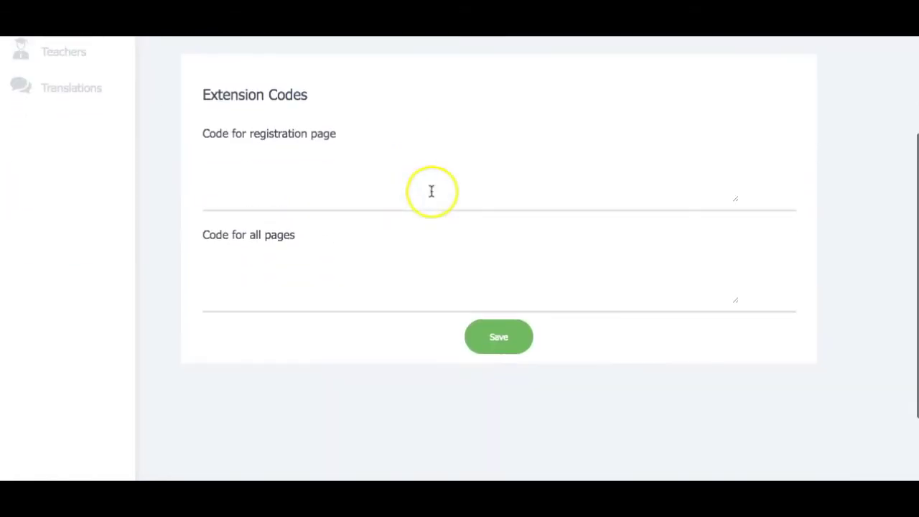
left_click(488, 338)
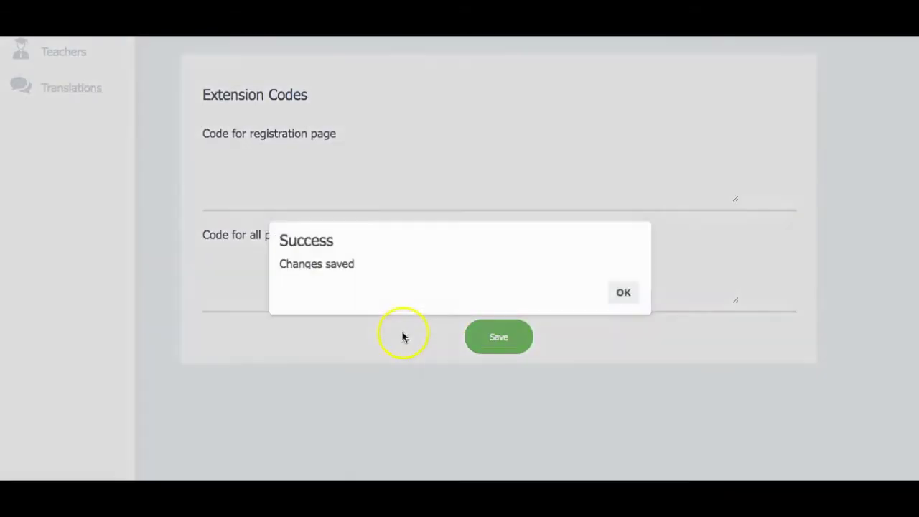
left_click(617, 292)
scroll(373, 119, "up", 3)
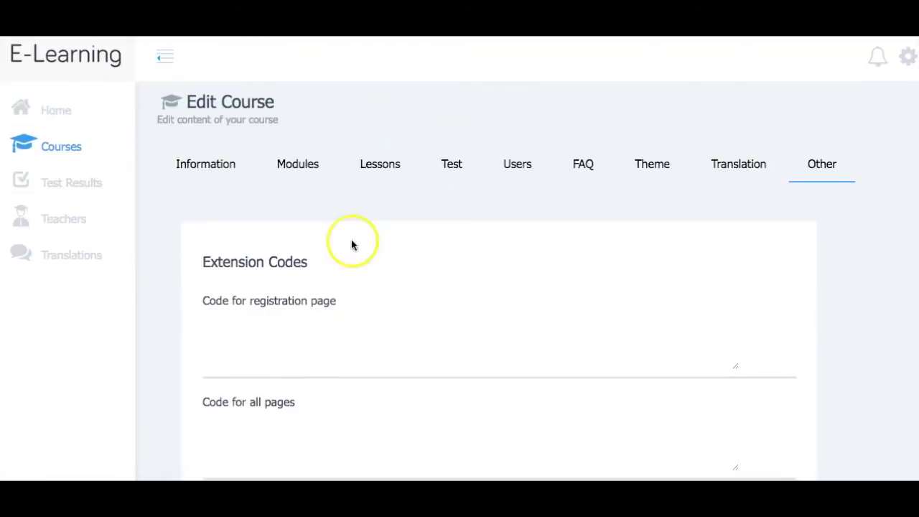
left_click(70, 149)
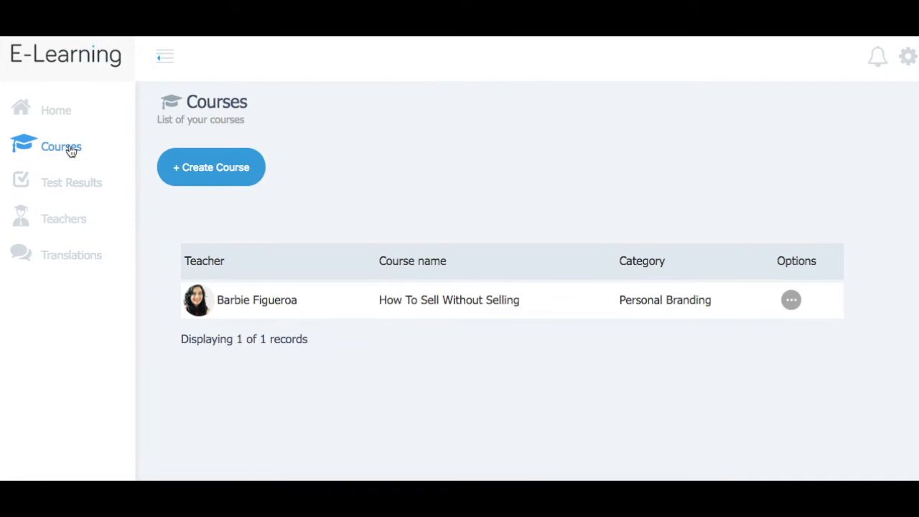
left_click(790, 300)
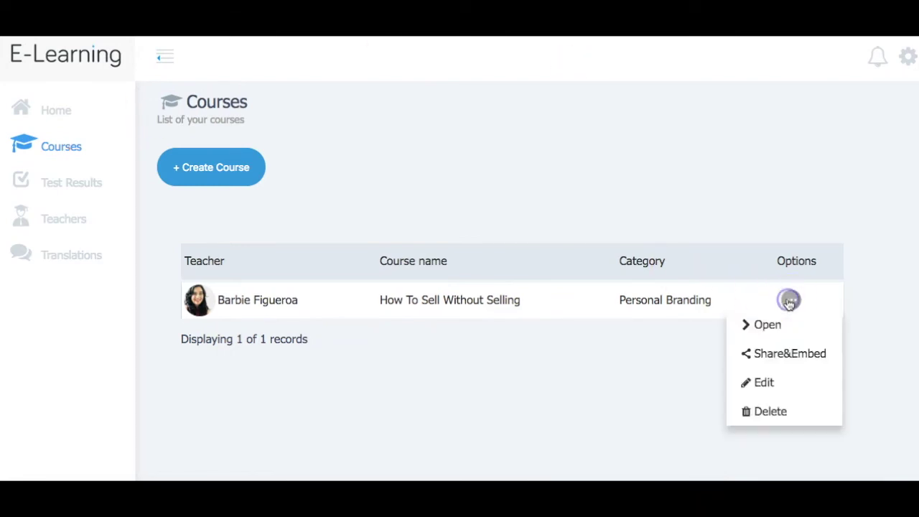
left_click(766, 327)
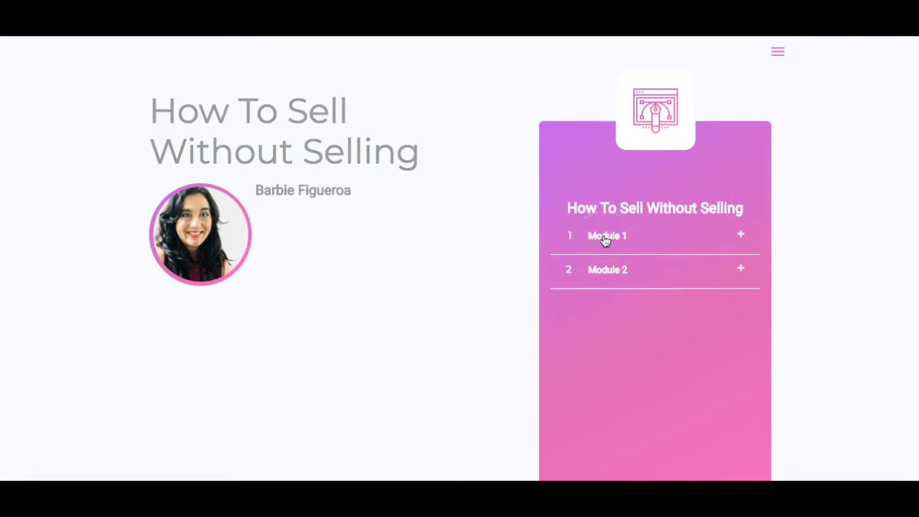
left_click(742, 237)
left_click(660, 267)
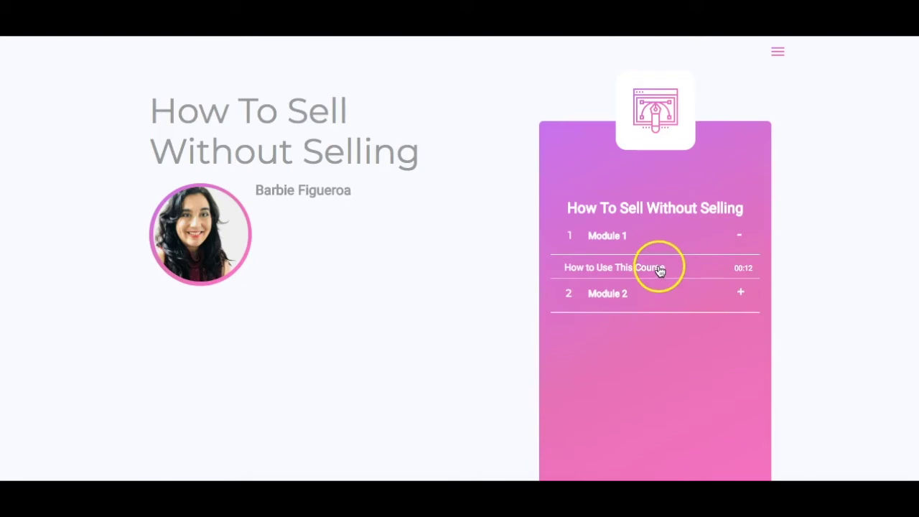
left_click(644, 270)
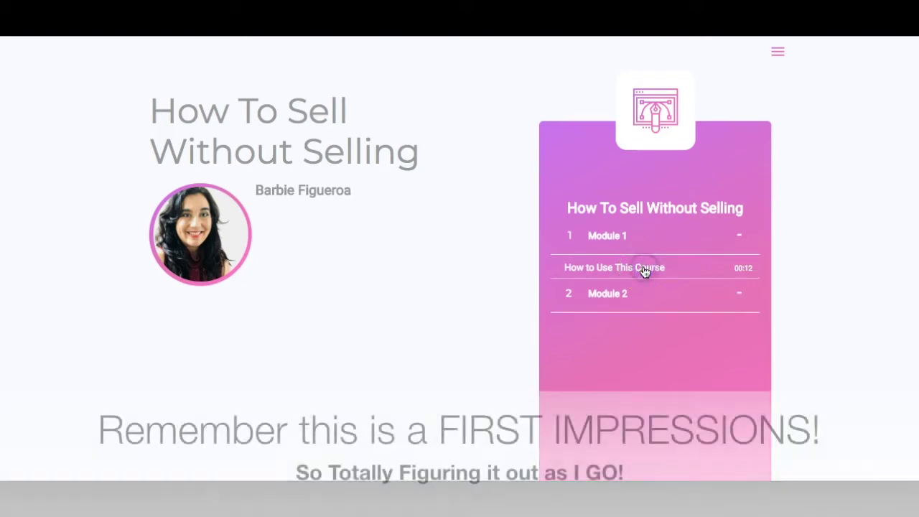
scroll(683, 240, "down", 3)
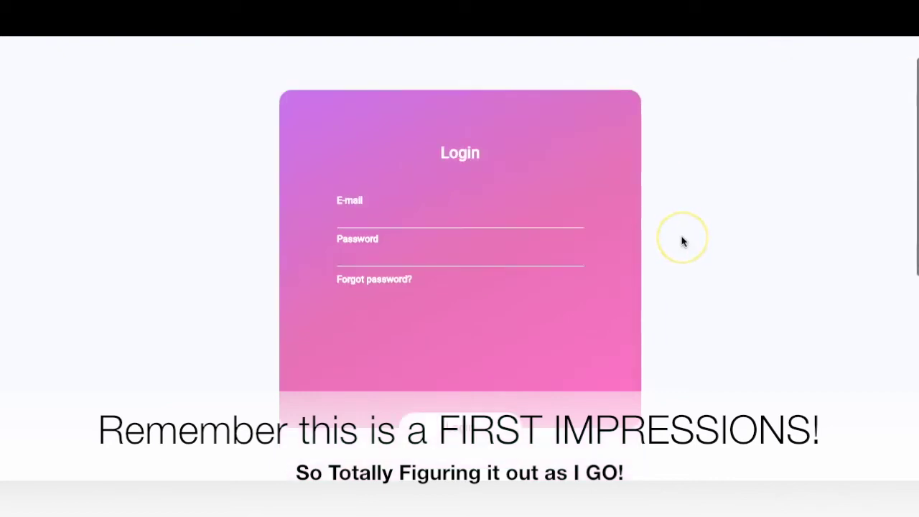
scroll(682, 240, "up", 2)
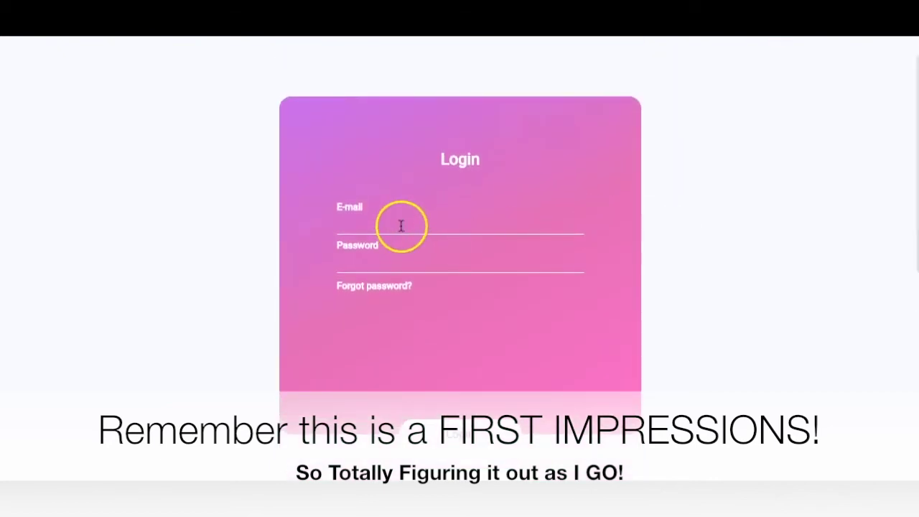
left_click(400, 216)
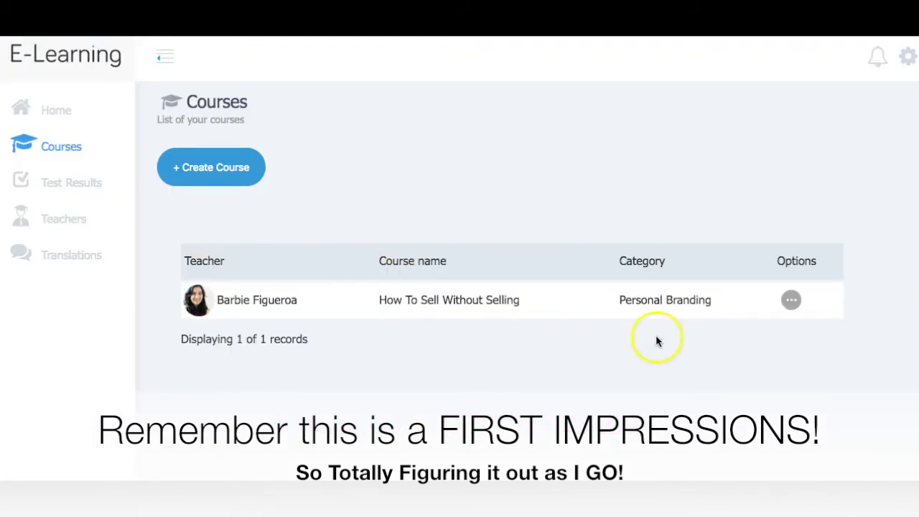
- Reopen the course editor on the Other tab and check both empty extension code fields
left_click(789, 300)
left_click(765, 379)
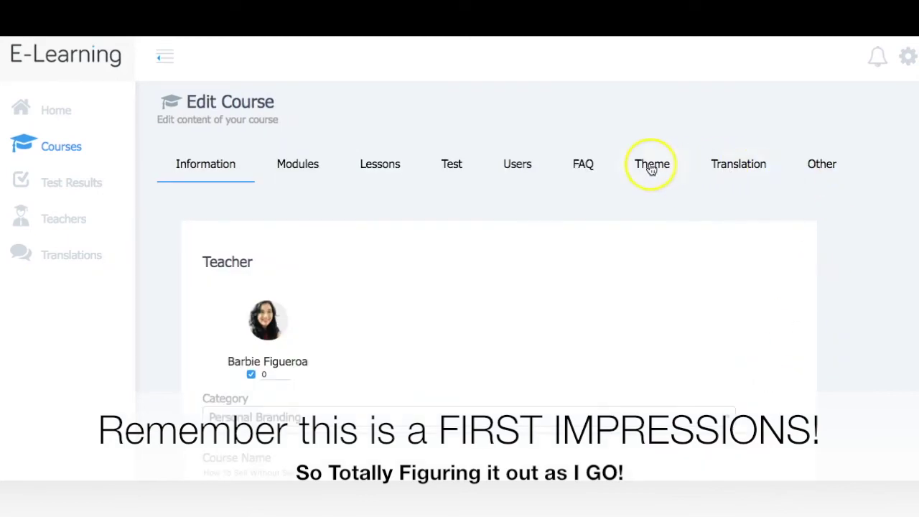
left_click(817, 168)
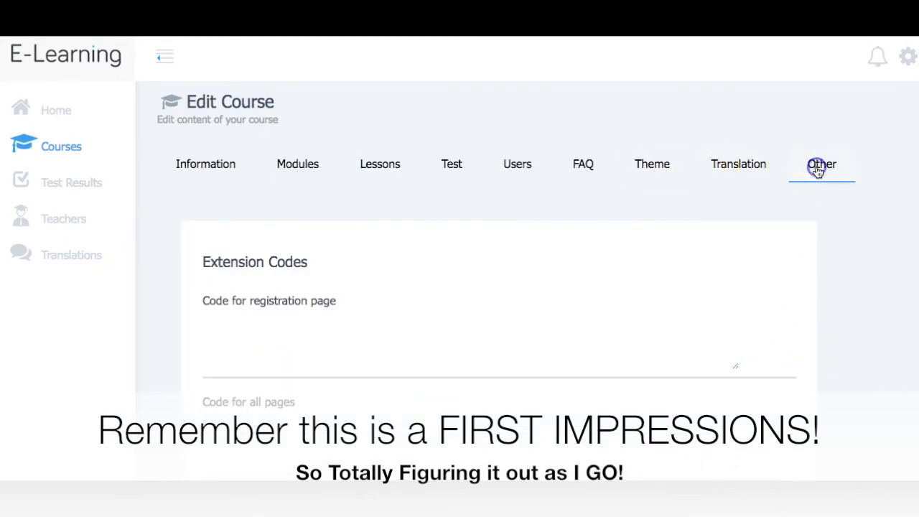
scroll(607, 271, "down", 3)
left_click(351, 186)
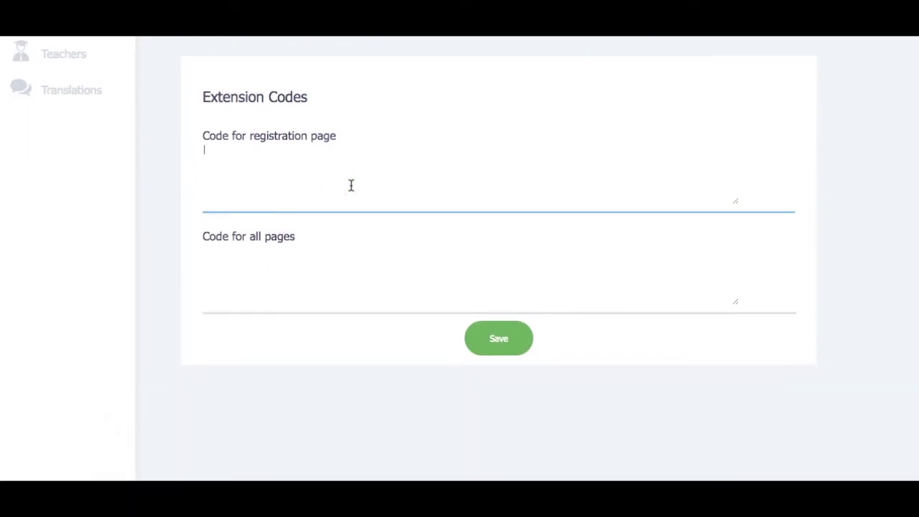
left_click(352, 265)
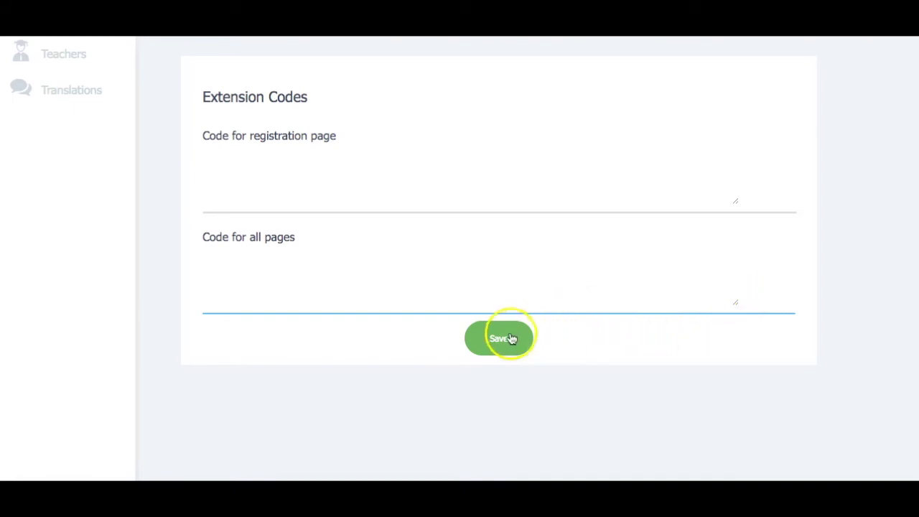
scroll(613, 351, "up", 3)
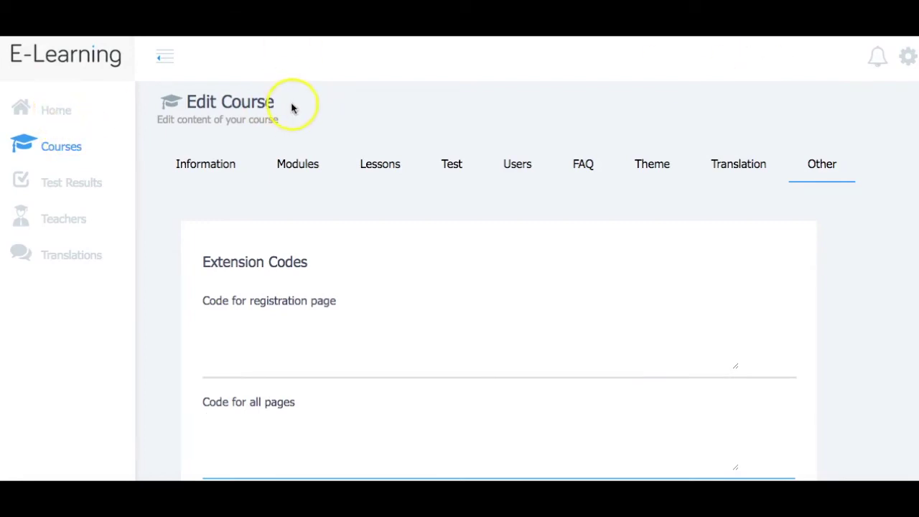
- Go to the Brand settings page and enter the company name Rise Marketing & Design
left_click(910, 60)
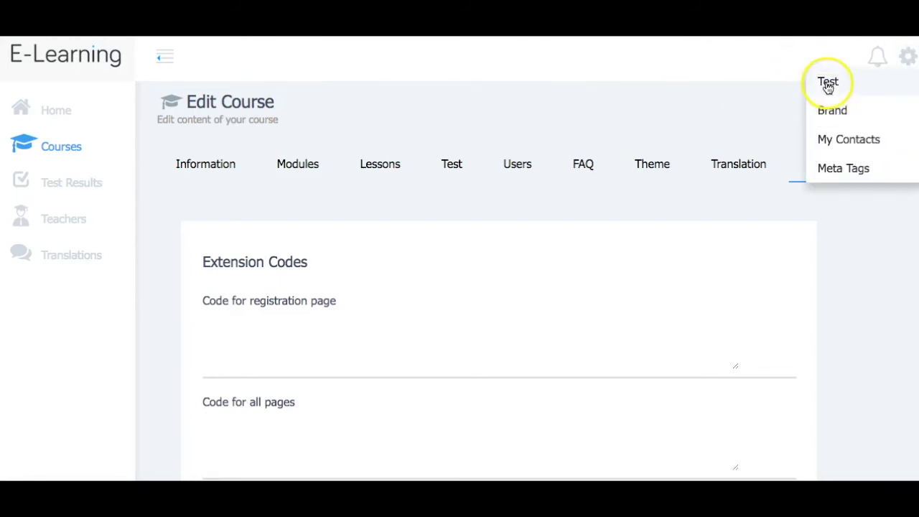
left_click(832, 117)
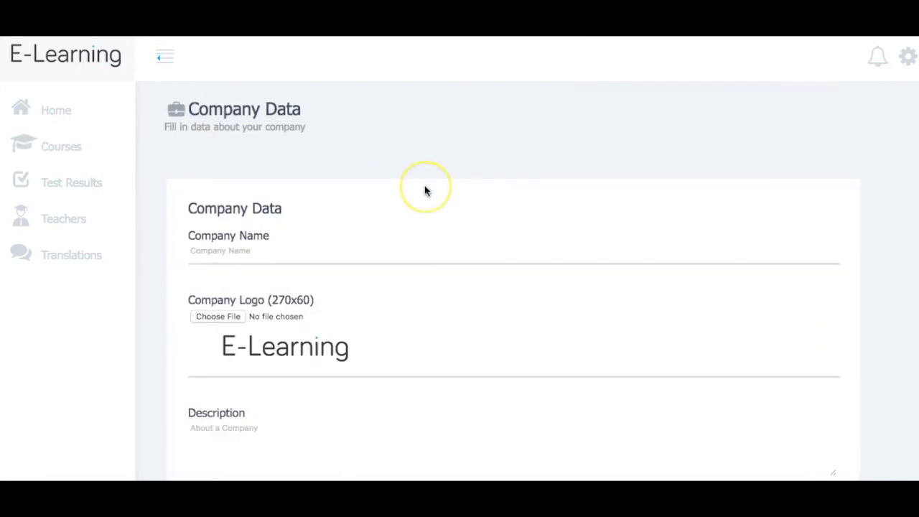
scroll(425, 187, "down", 3)
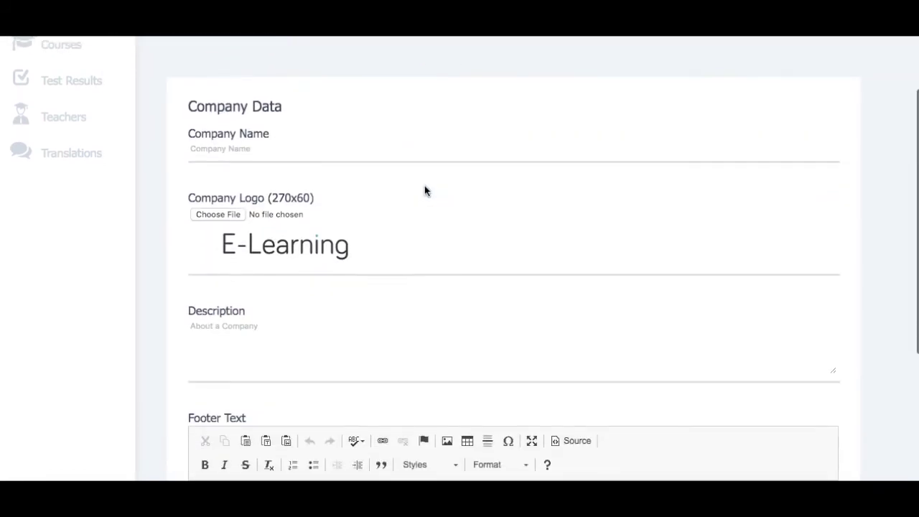
left_click(269, 146)
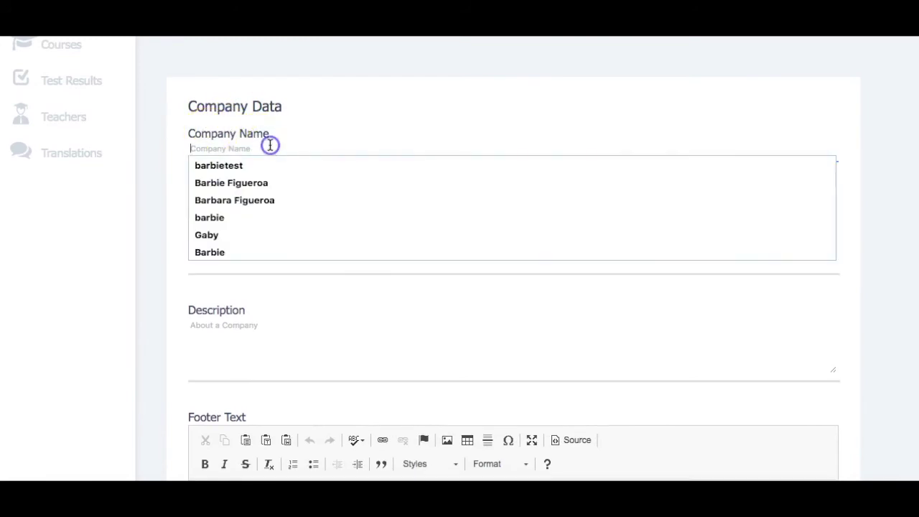
type("Rise Mar")
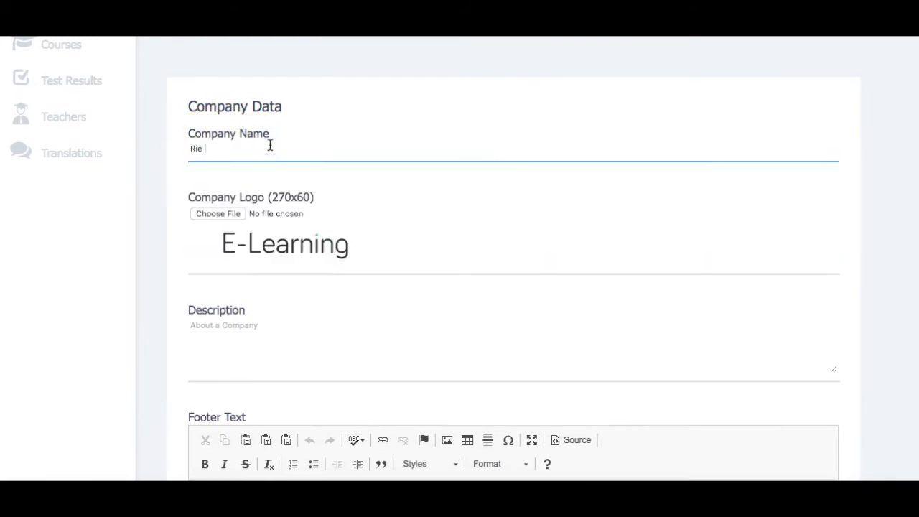
type("ketign a")
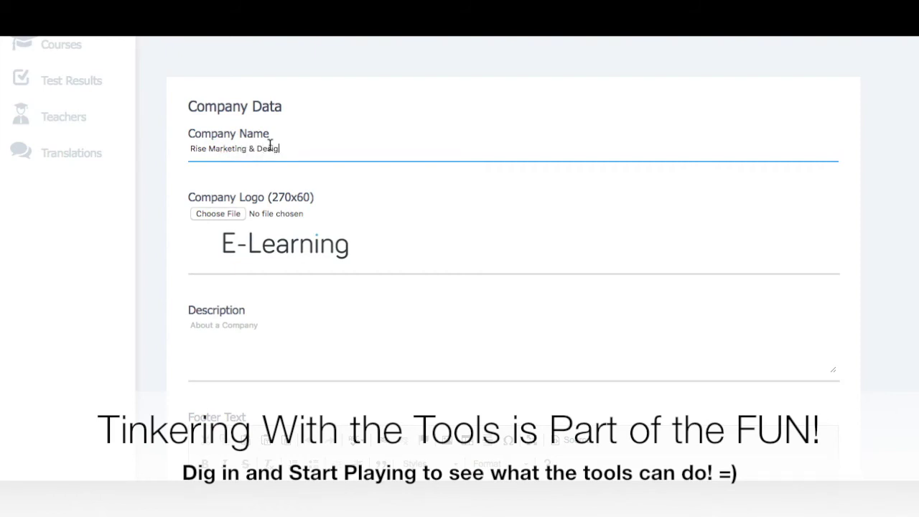
- Upload barbie.jpg as the company logo
scroll(351, 118, "down", 3)
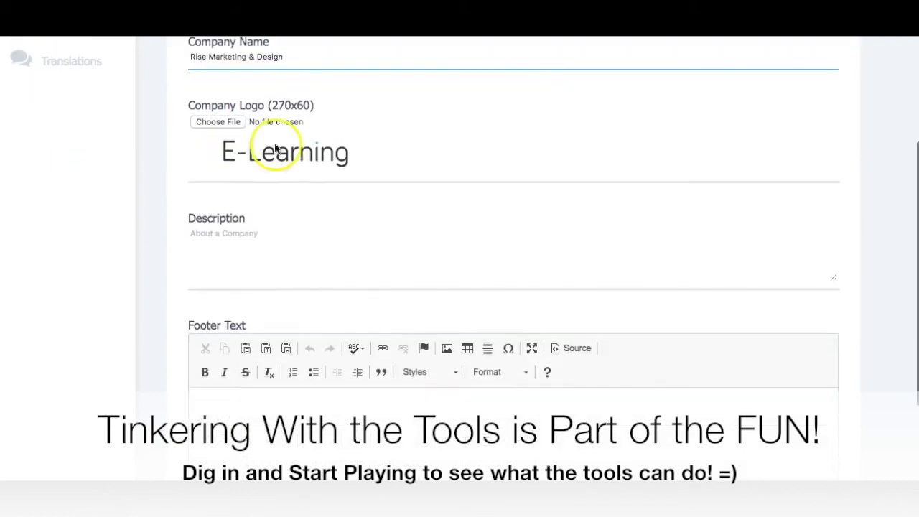
left_click(217, 123)
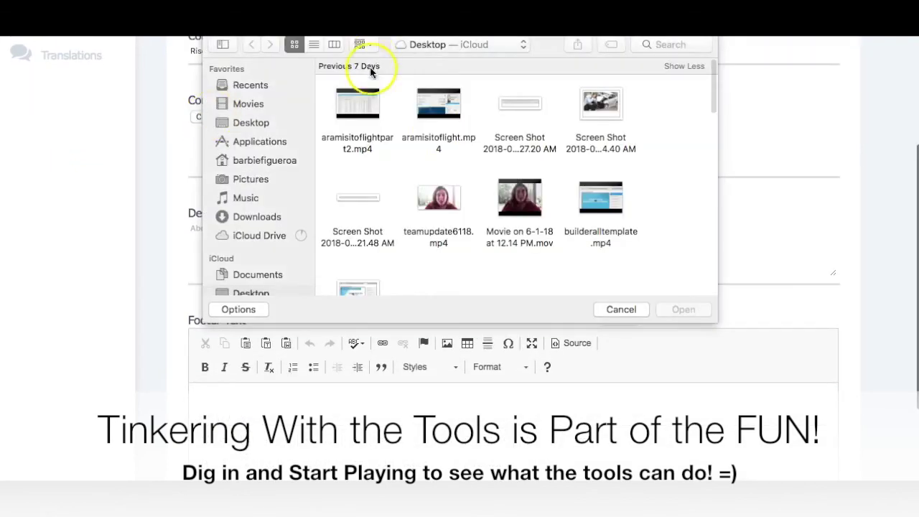
scroll(461, 215, "down", 10)
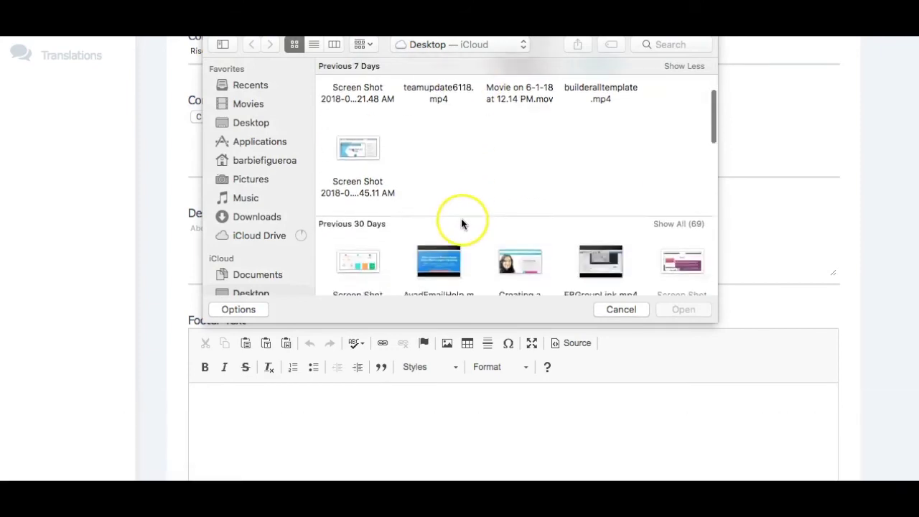
double_click(462, 209)
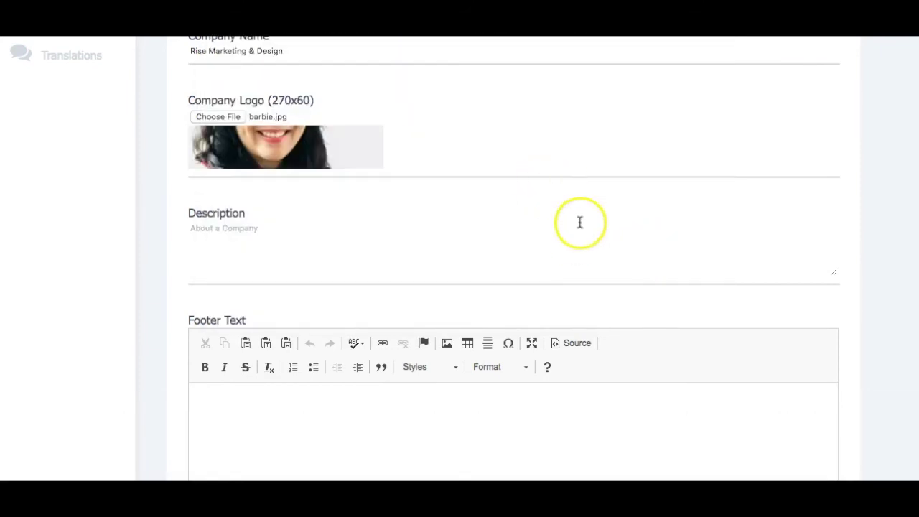
scroll(355, 172, "up", 2)
scroll(337, 158, "up", 3)
scroll(336, 158, "down", 6)
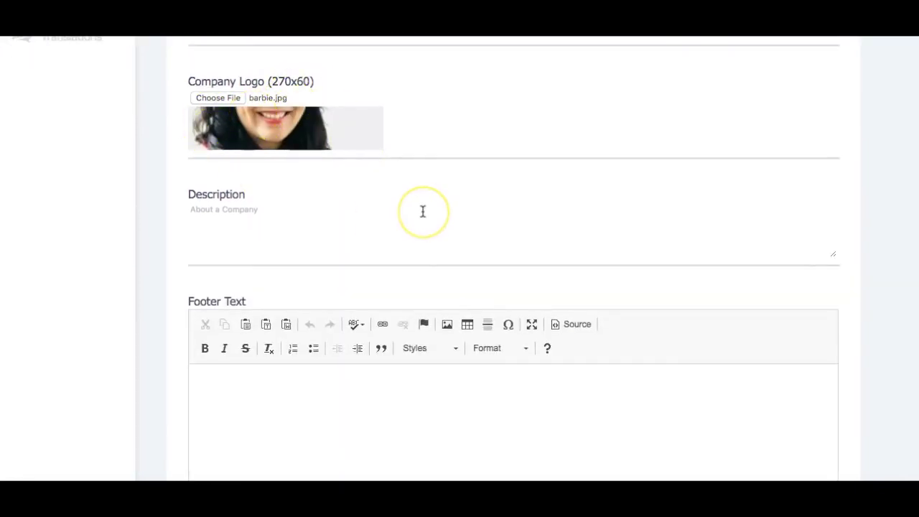
scroll(422, 211, "down", 1)
- Add the 'Company Information.' description and footer text, then save the brand data
left_click(328, 189)
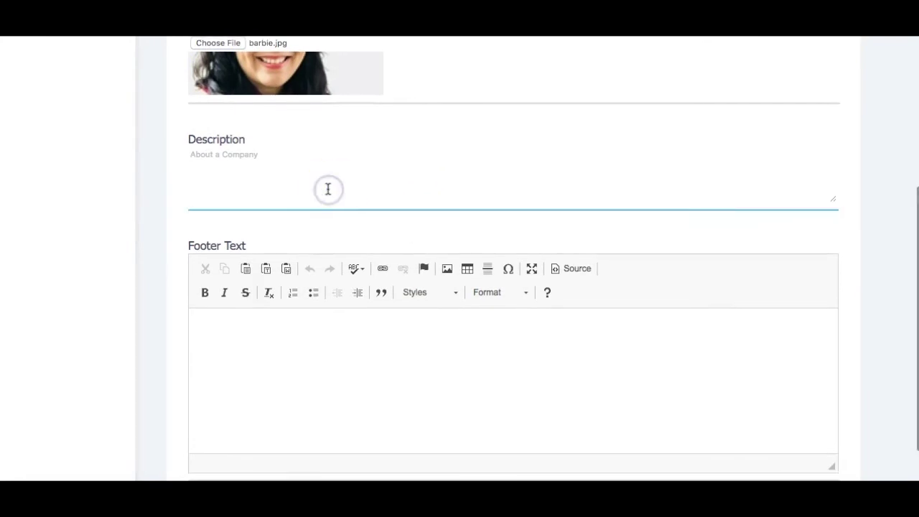
type("c")
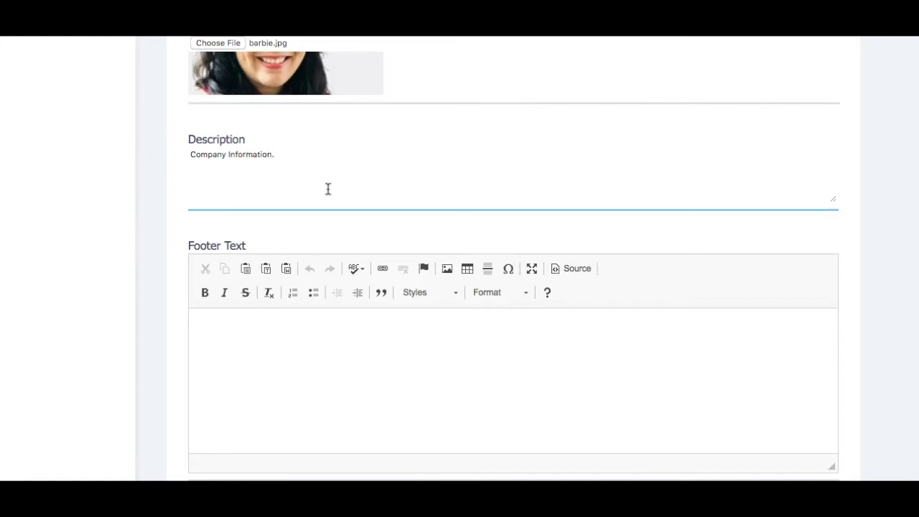
scroll(327, 189, "down", 2)
left_click(348, 229)
type("Barbie Figueroa | Rise Marketing and Design")
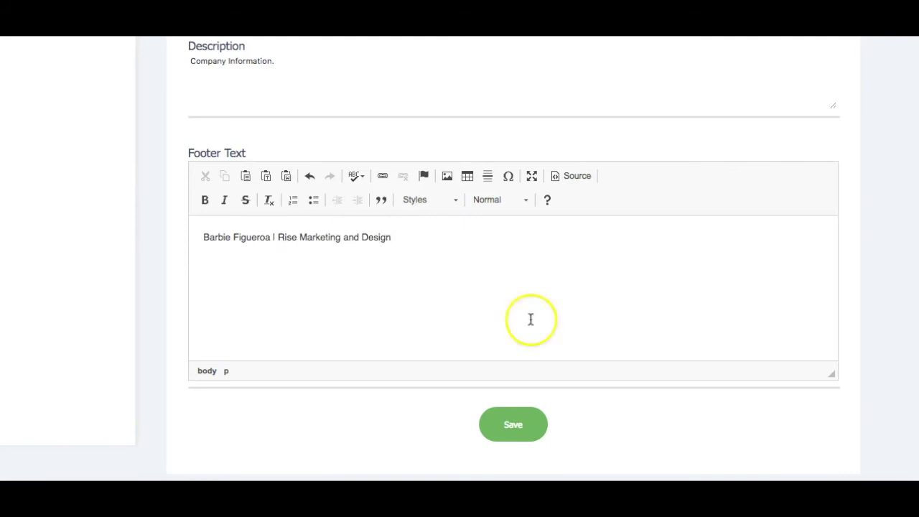
left_click(518, 424)
left_click(634, 298)
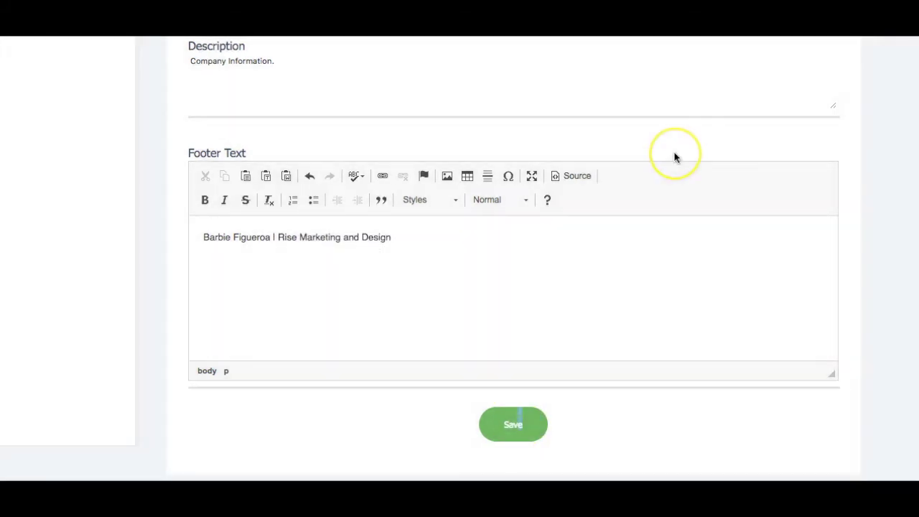
- Check the test passing-score settings, then go back to the E-Learning Home dashboard
left_click(907, 60)
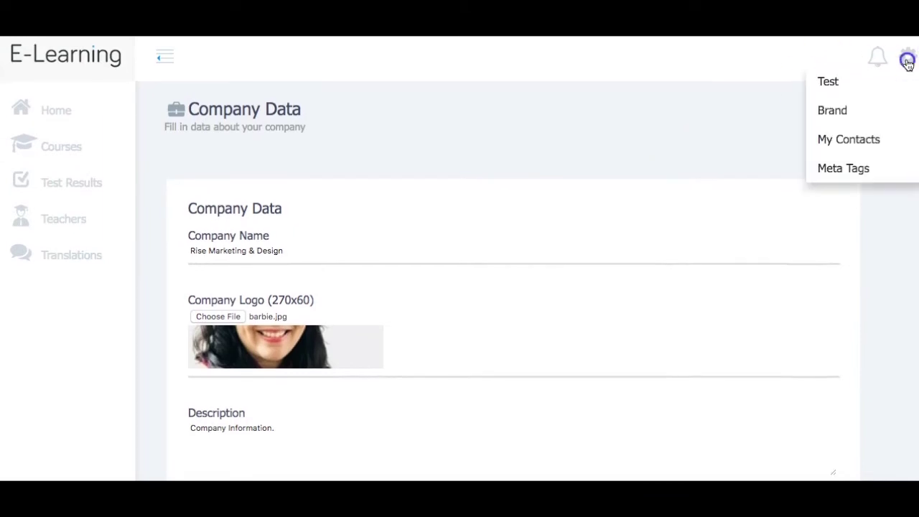
left_click(833, 84)
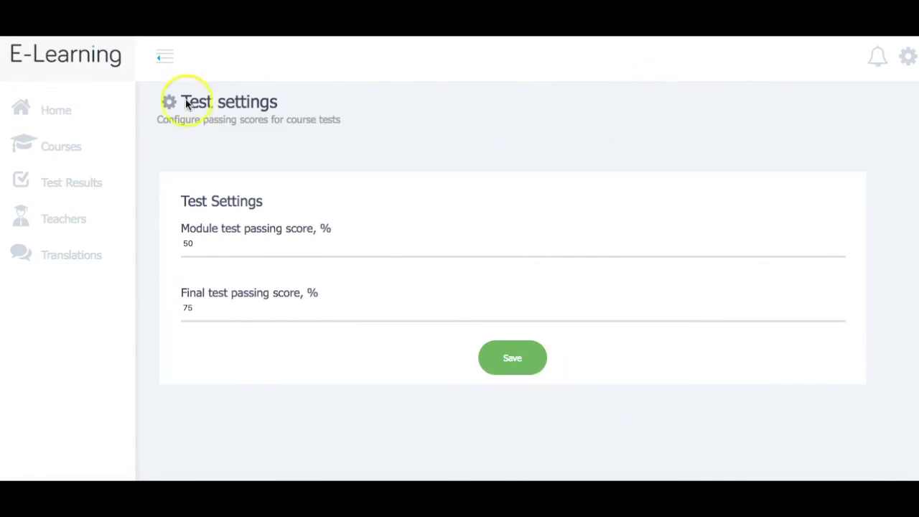
left_click(908, 57)
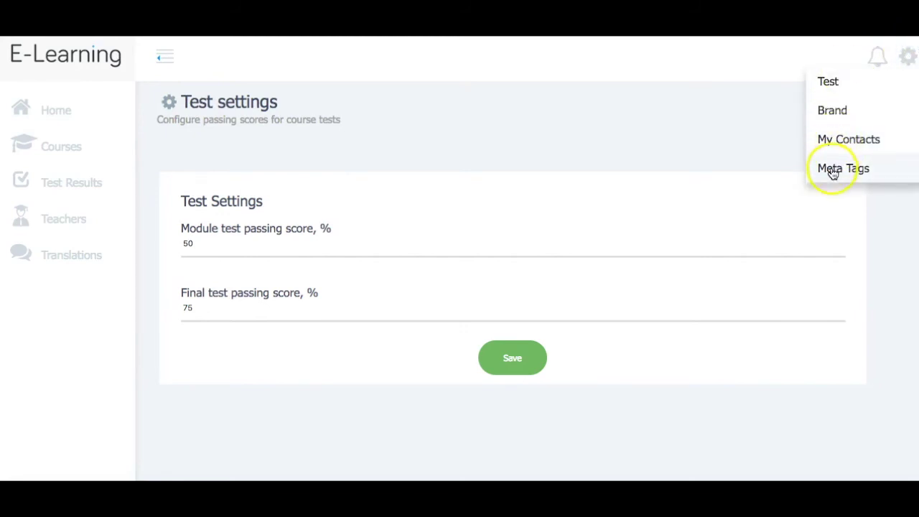
left_click(877, 60)
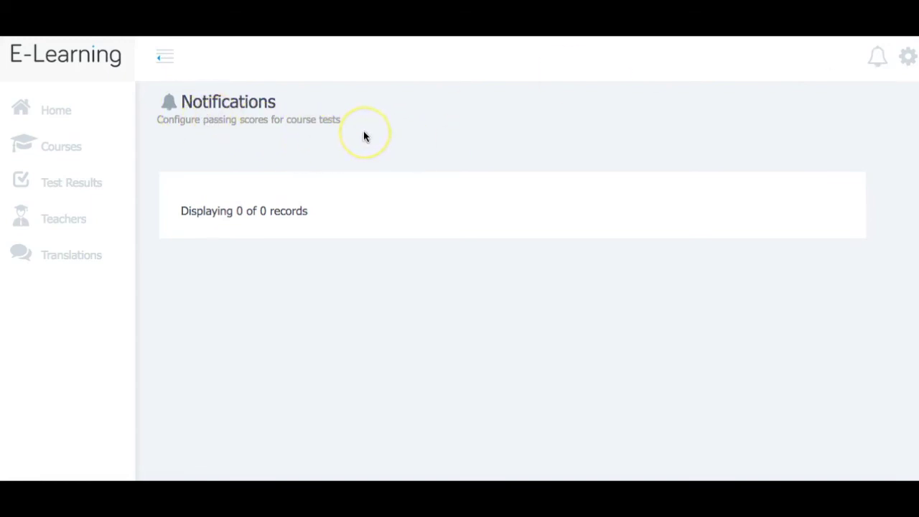
left_click(48, 112)
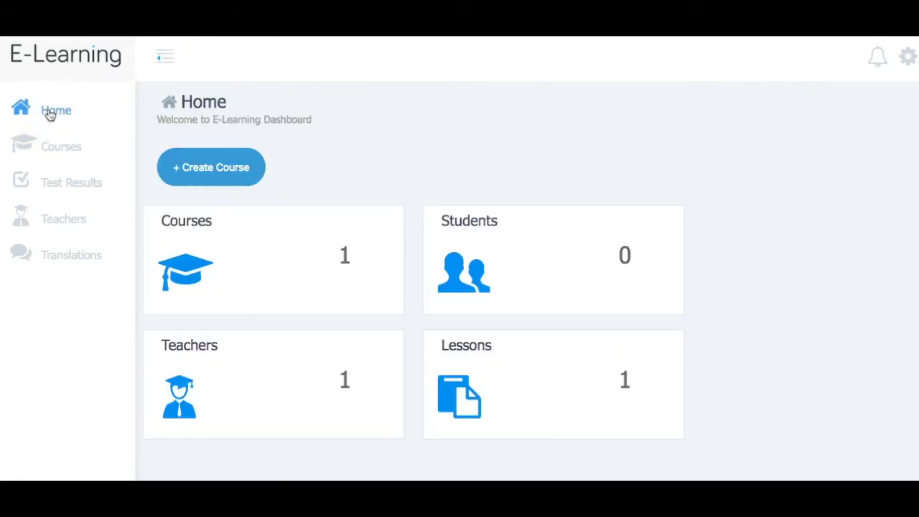
- Open the How To Sell Without Selling course page and expand Module 1's lessons
left_click(61, 155)
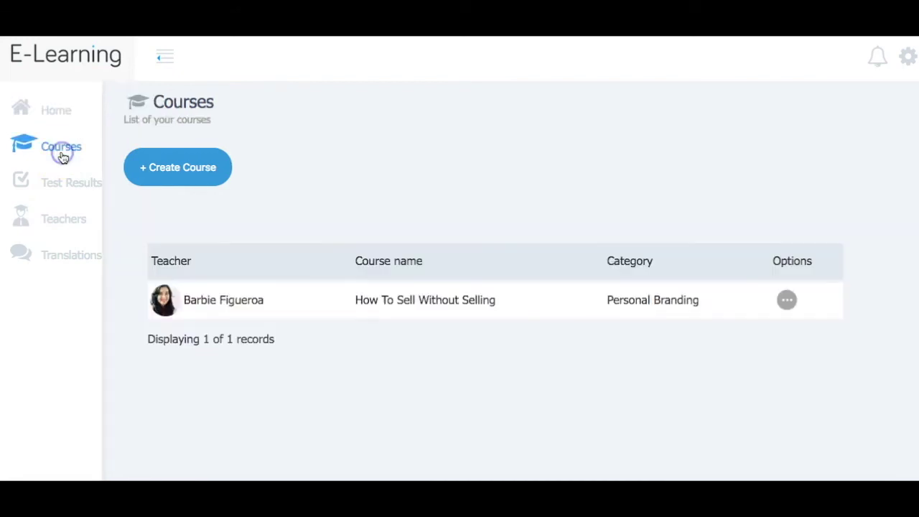
left_click(788, 297)
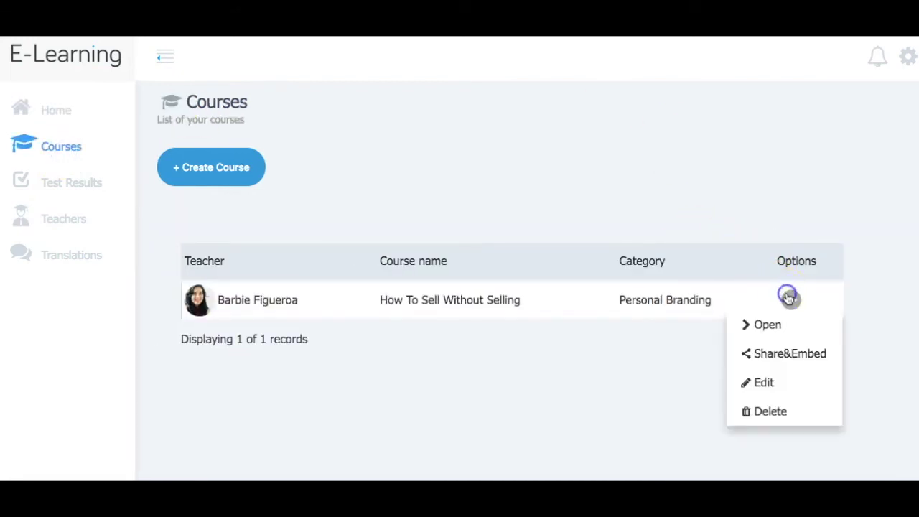
left_click(765, 330)
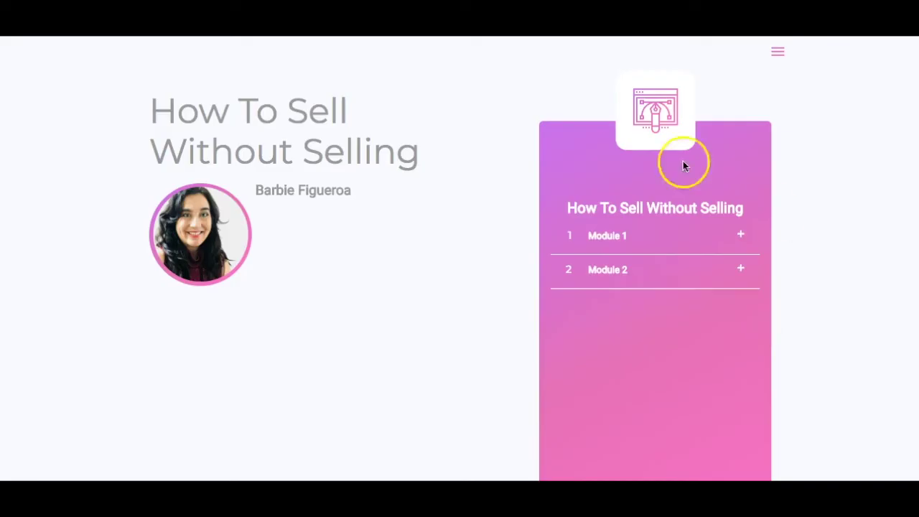
left_click(623, 272)
left_click(623, 272)
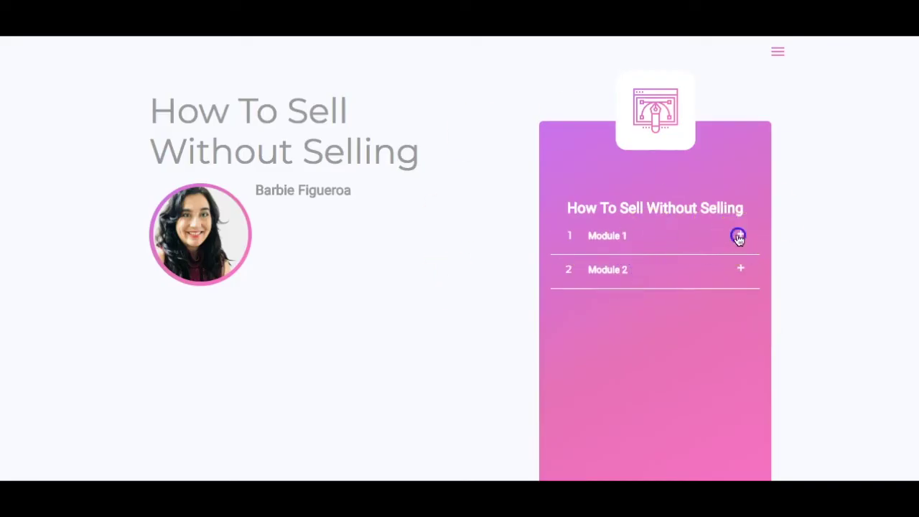
left_click(738, 237)
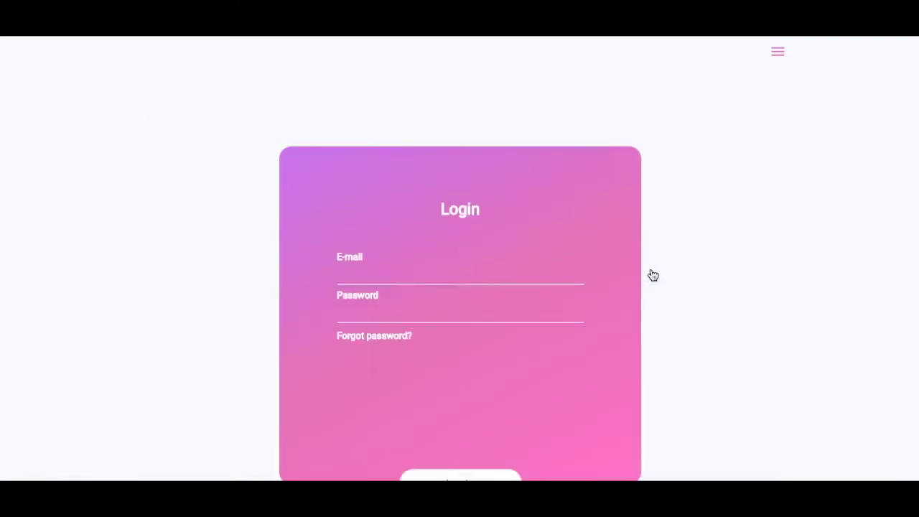
- Try a student login with e-mail and password, then dismiss the wrong-login warning
left_click(422, 270)
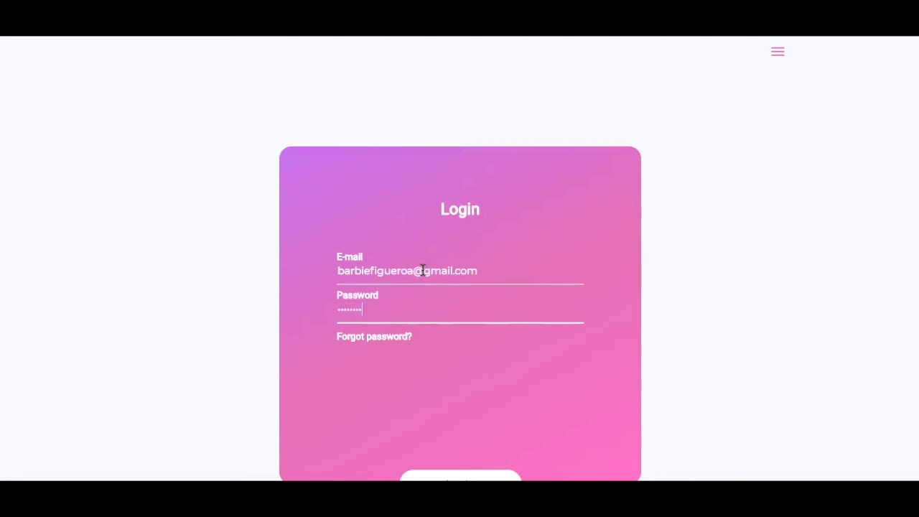
type("••")
scroll(422, 269, "down", 1)
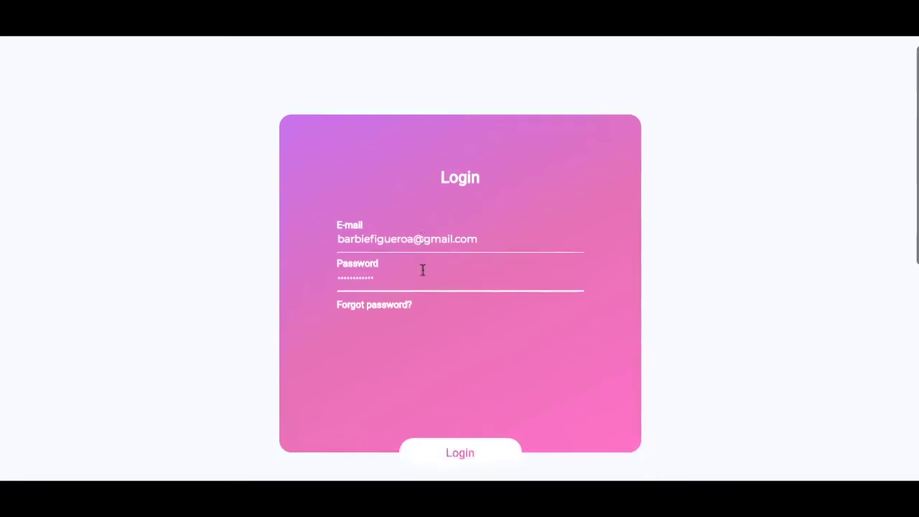
scroll(431, 251, "down", 3)
left_click(461, 200)
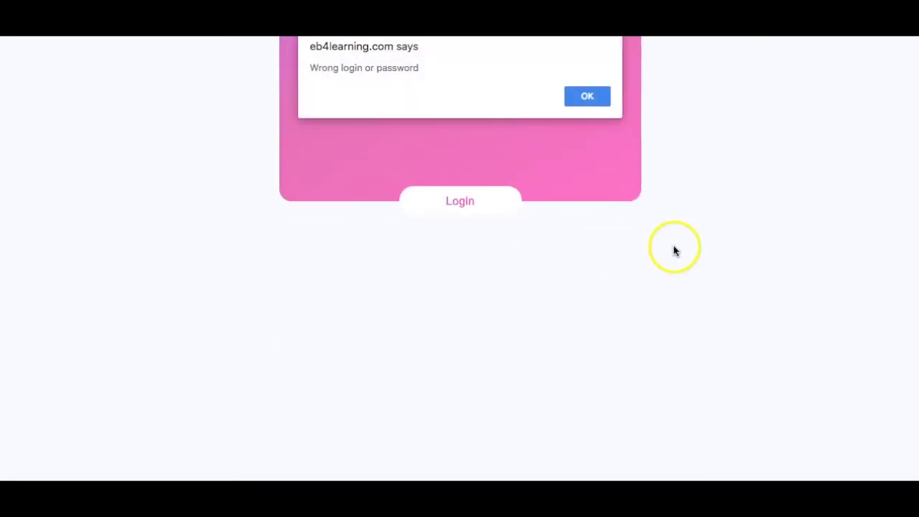
left_click(577, 95)
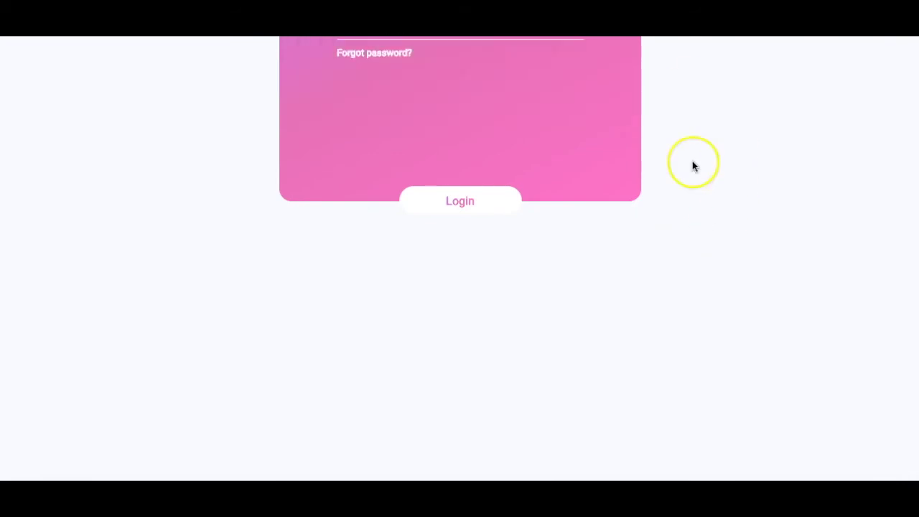
scroll(692, 161, "up", 1)
scroll(692, 161, "up", 3)
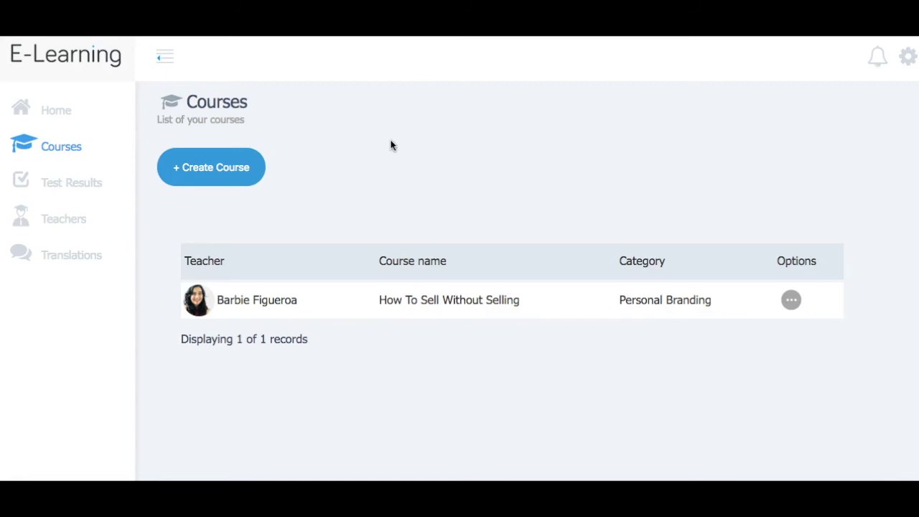
- Show the course's Share&Embed code, select the iframe snippet, then close the dialog
left_click(790, 300)
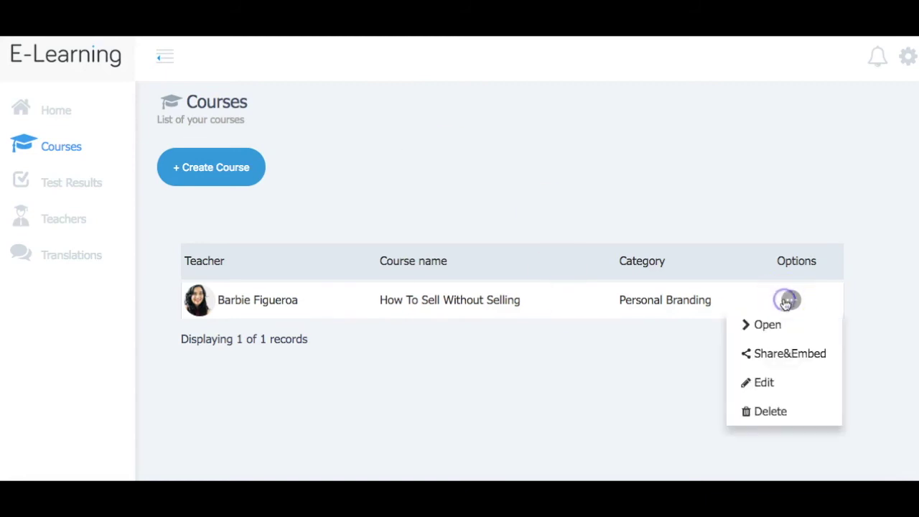
left_click(765, 357)
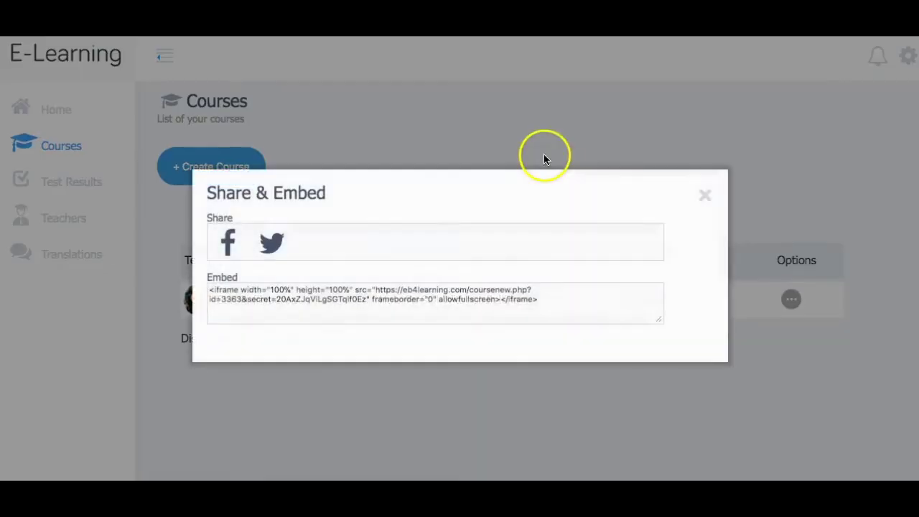
left_click(562, 303)
left_click_drag(562, 303, 281, 272)
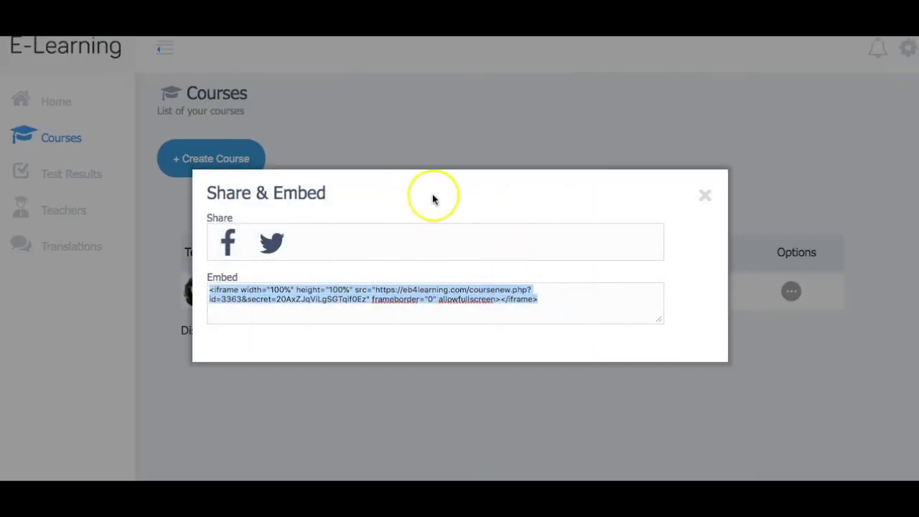
scroll(432, 199, "down", 1)
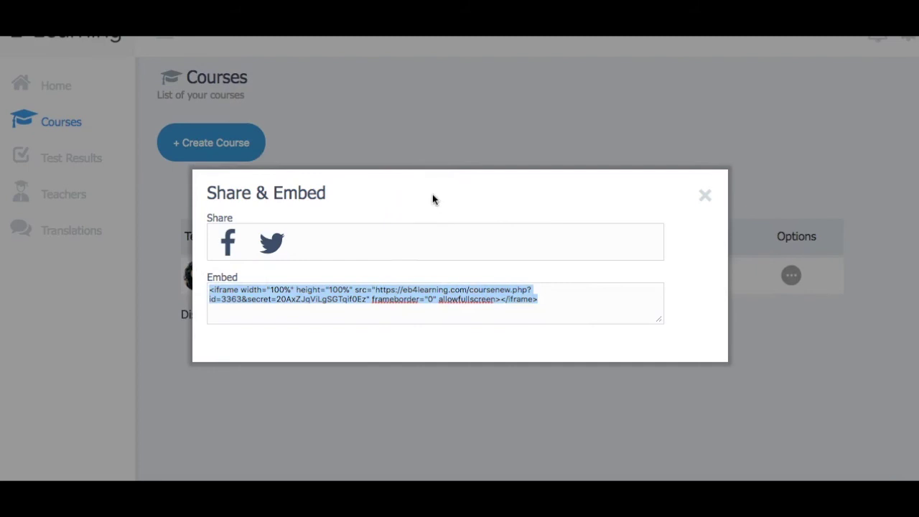
left_click(703, 196)
- Reopen the course site and open its navigation menu to register a student
left_click(795, 275)
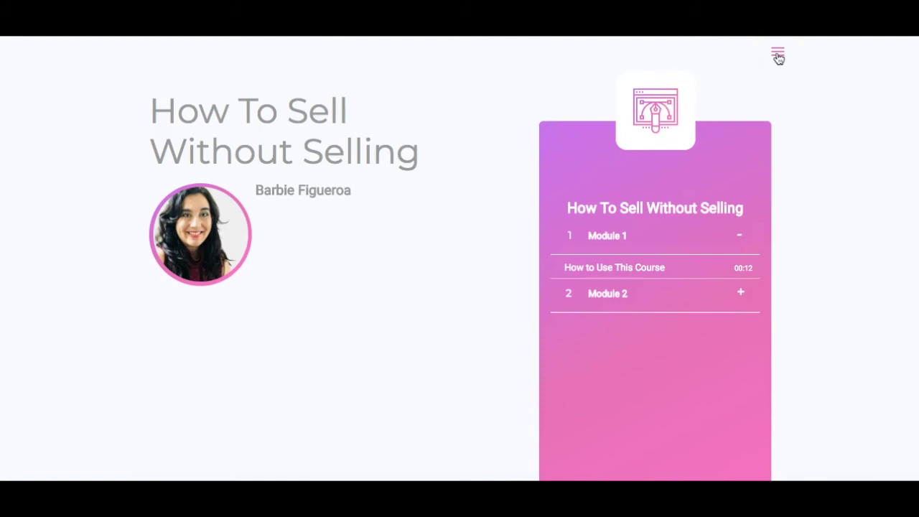
left_click(773, 147)
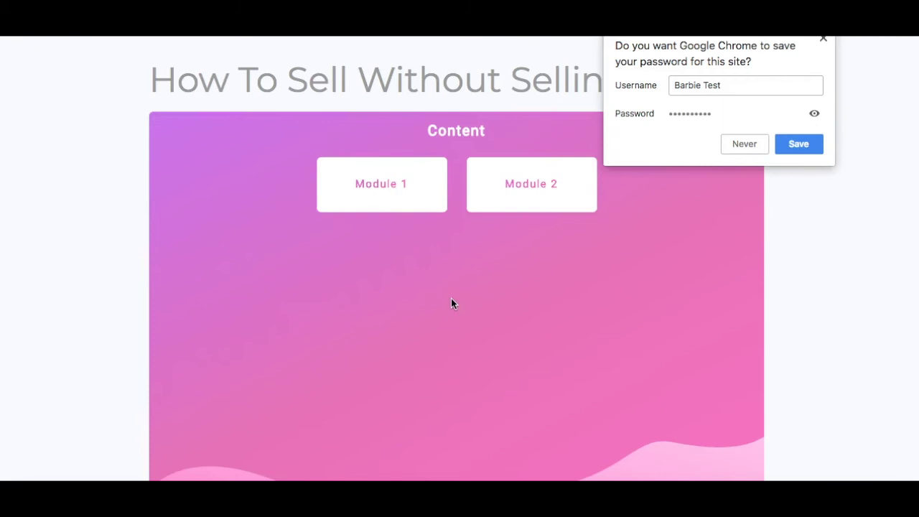
- Dismiss the save-password prompt and open Module 1's lesson page
left_click(802, 146)
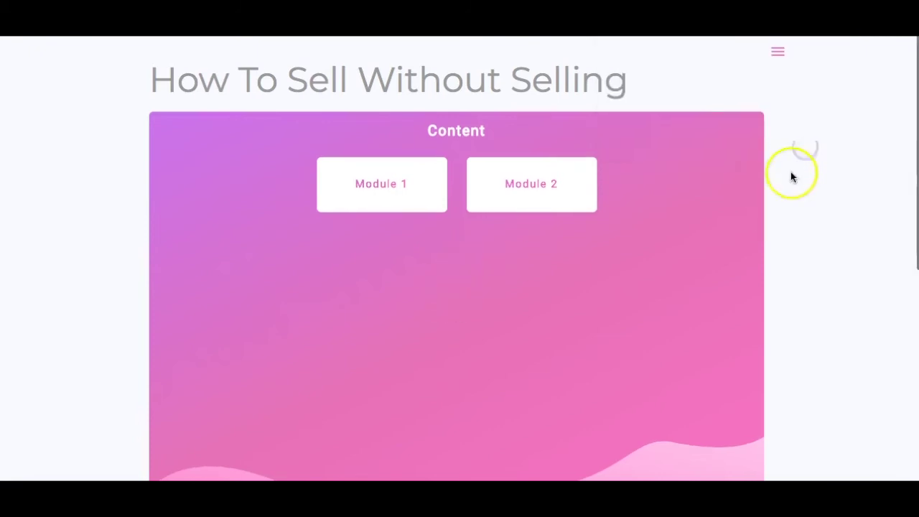
scroll(840, 188, "down", 5)
scroll(840, 188, "up", 5)
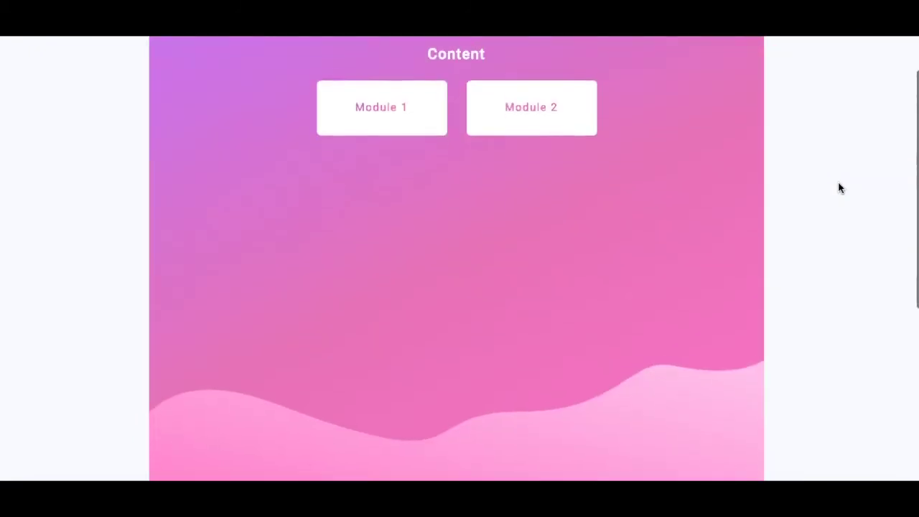
left_click(397, 188)
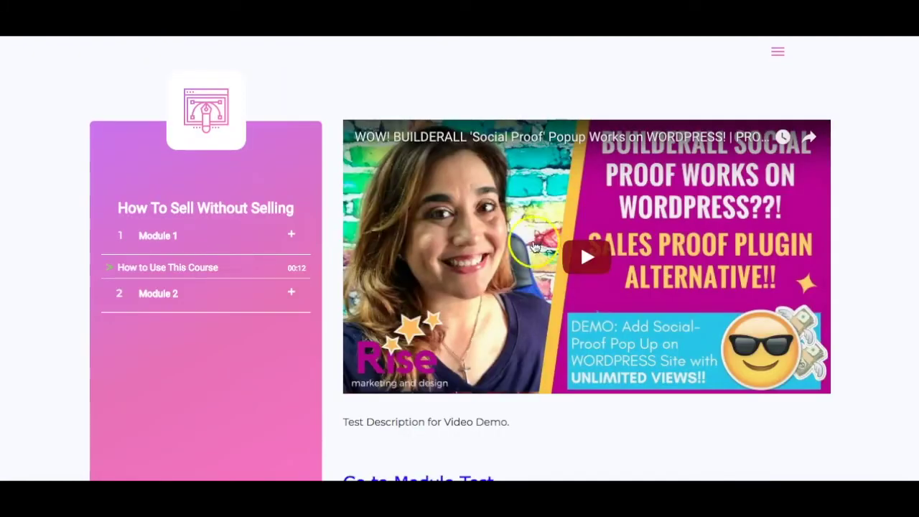
scroll(862, 305, "down", 2)
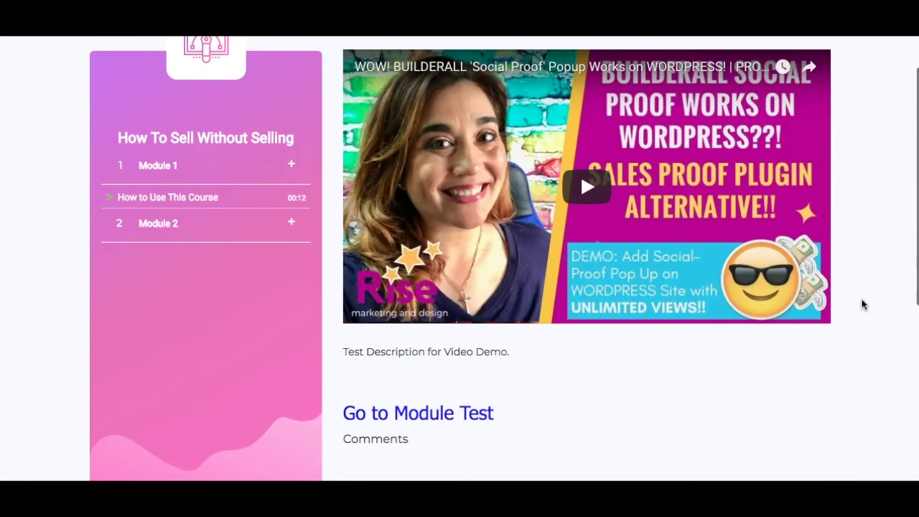
scroll(862, 304, "down", 2)
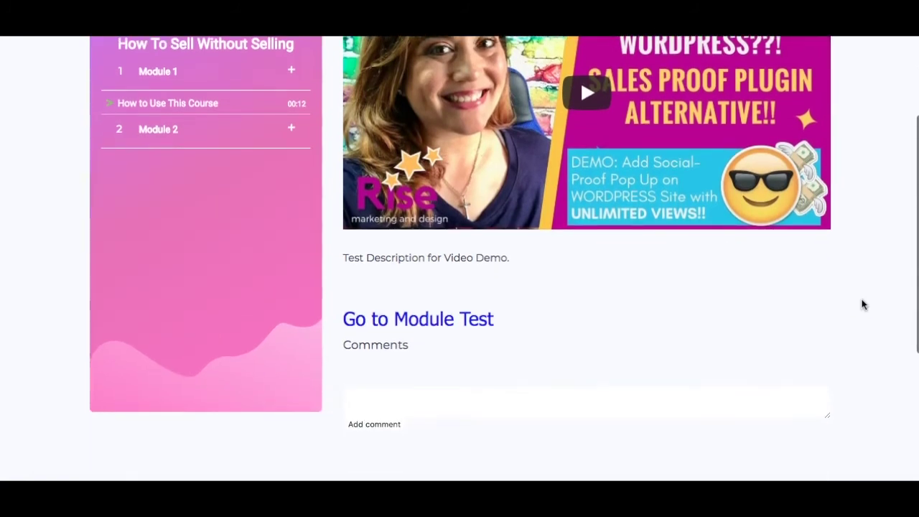
scroll(862, 305, "down", 1)
scroll(863, 304, "down", 2)
scroll(863, 304, "up", 1)
scroll(863, 305, "up", 1)
scroll(863, 304, "up", 3)
scroll(863, 304, "down", 1)
scroll(863, 304, "down", 1)
scroll(863, 305, "down", 2)
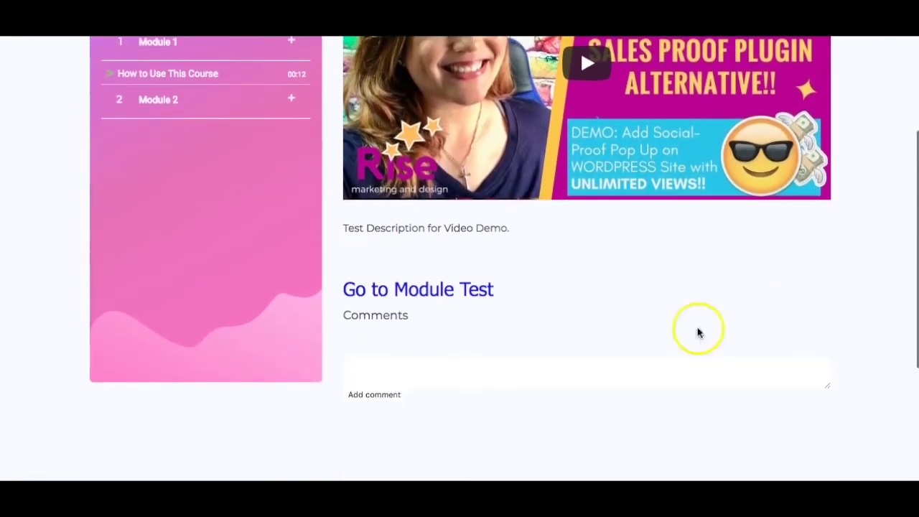
- Take the module test, answer True, and confirm the submission
left_click(404, 289)
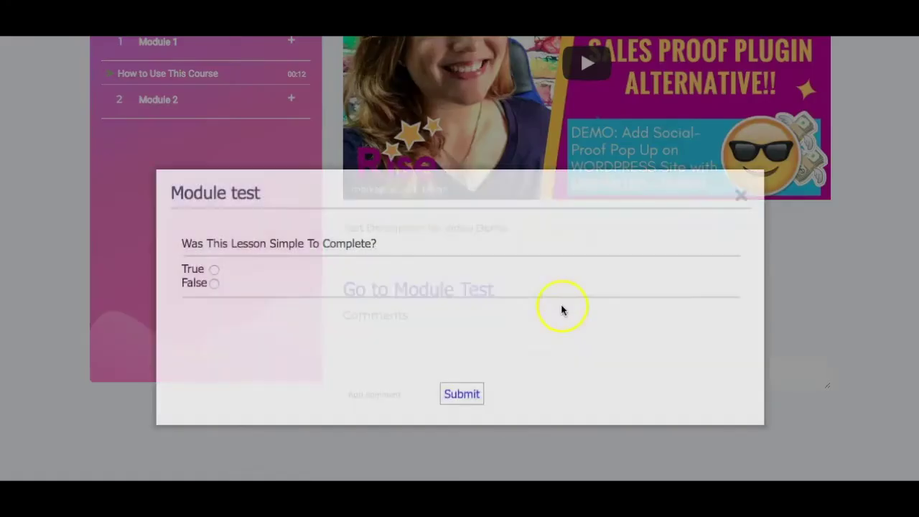
left_click(214, 268)
left_click(454, 395)
left_click(599, 98)
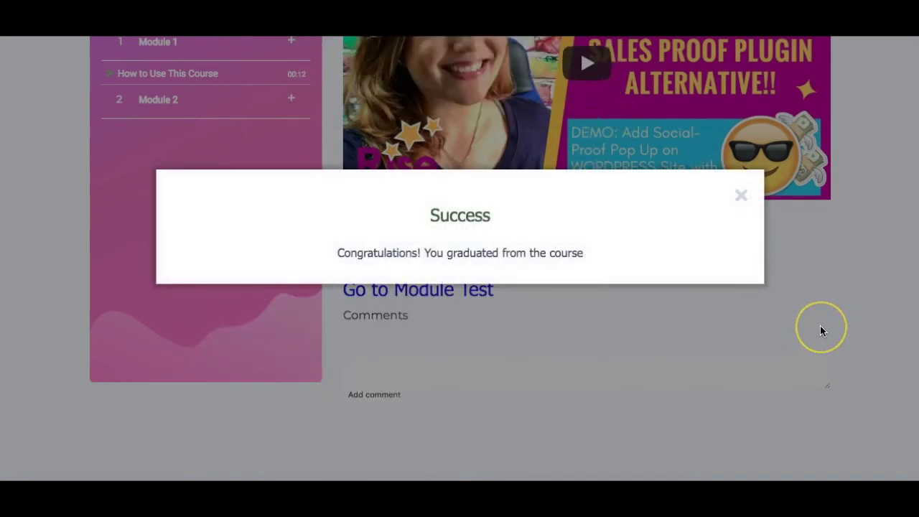
scroll(821, 328, "up", 3)
scroll(822, 330, "up", 2)
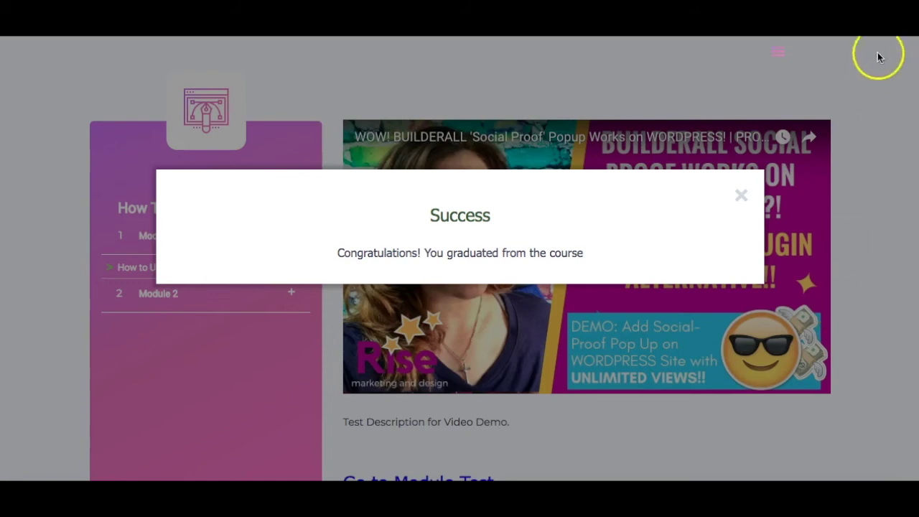
left_click(740, 195)
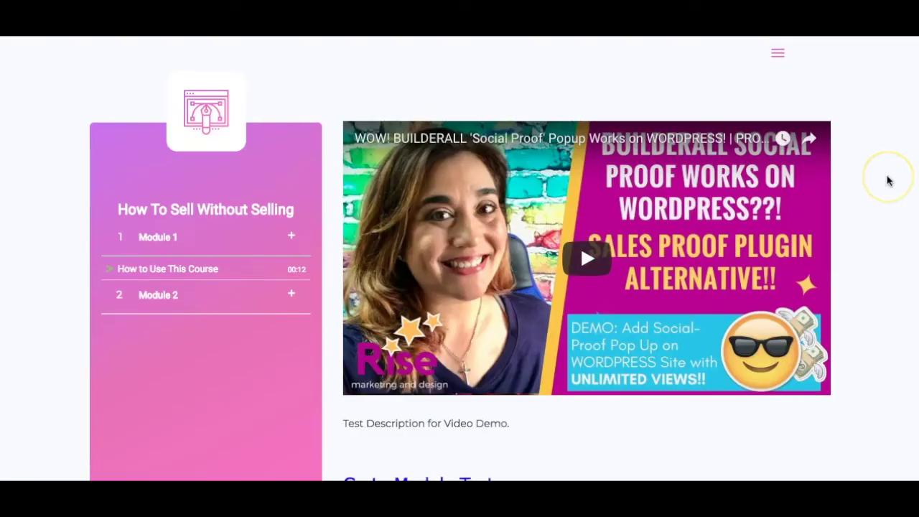
scroll(889, 181, "down", 1)
scroll(889, 181, "down", 1)
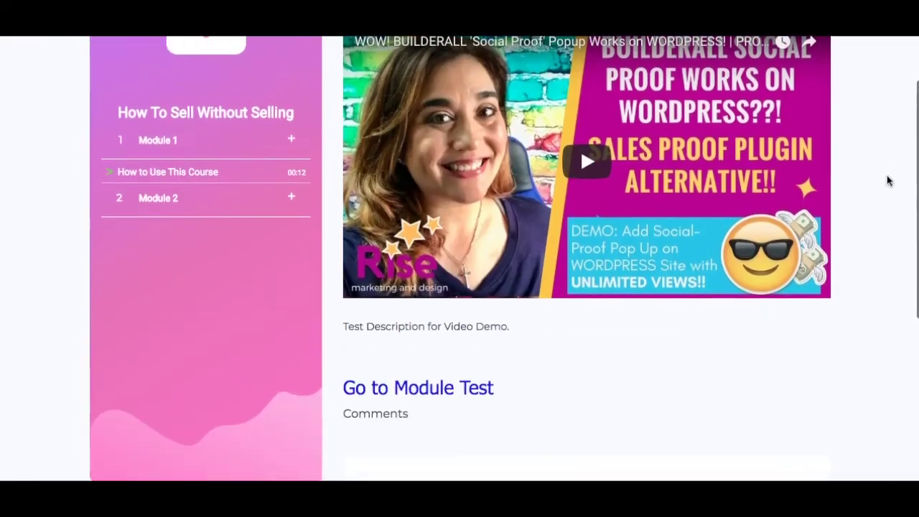
scroll(888, 180, "up", 2)
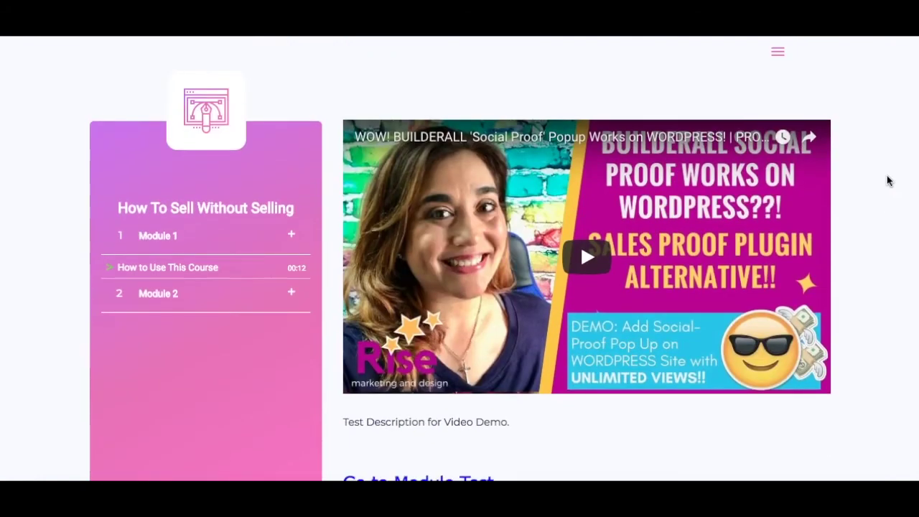